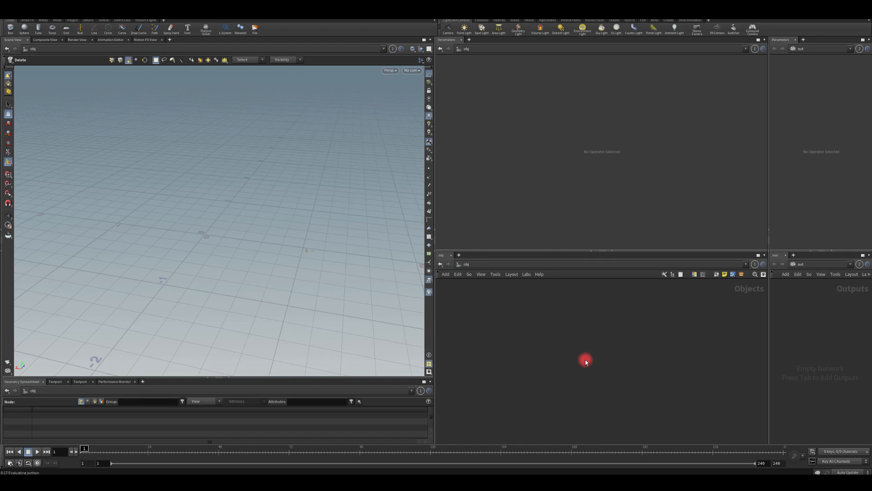
Create a Geometry object in the object network and name it rock_generator.
key("Tab")
type("gro")
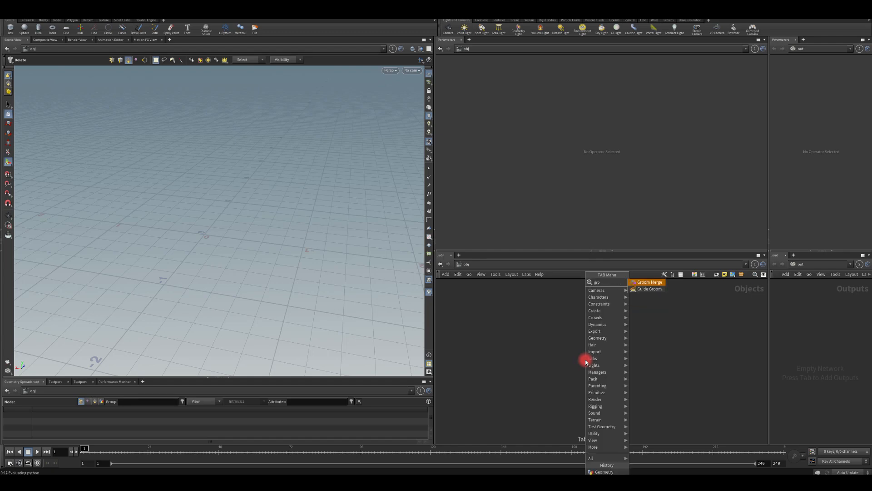
key("BackSpace")
key("BackSpace")
type("eo")
key("Return")
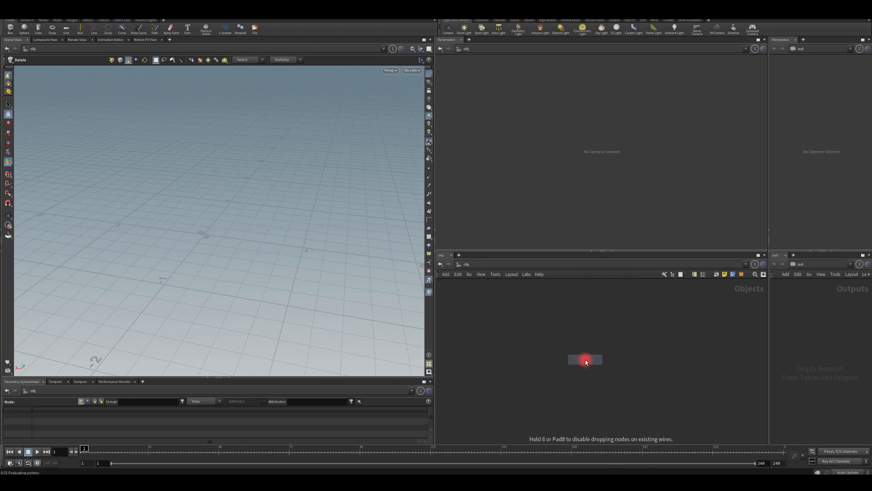
left_click(585, 360)
left_click(626, 361)
left_click_drag(626, 360, 569, 354)
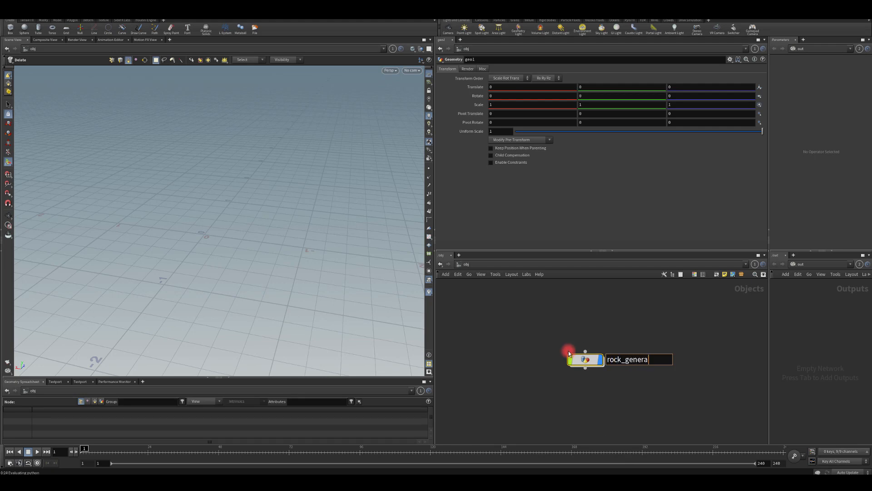
key("Return")
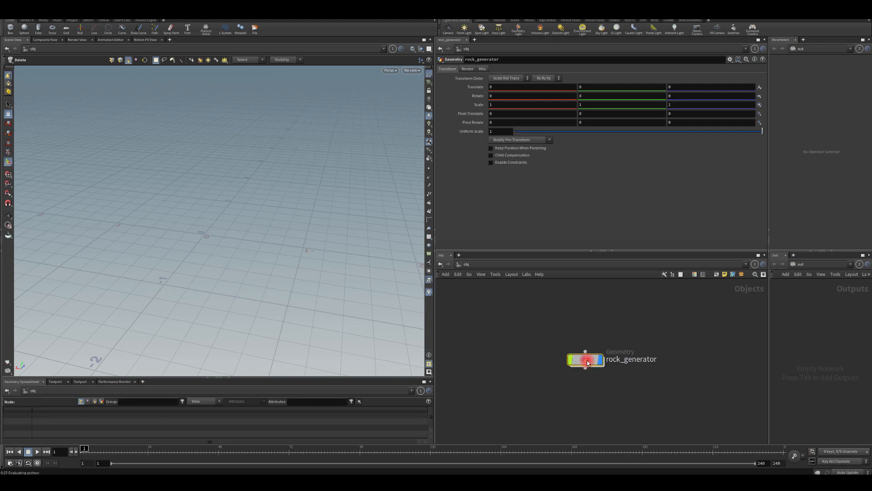
Go inside the rock_generator object and add a Sphere primitive node.
double_click(570, 352)
key("Tab")
type("sphere")
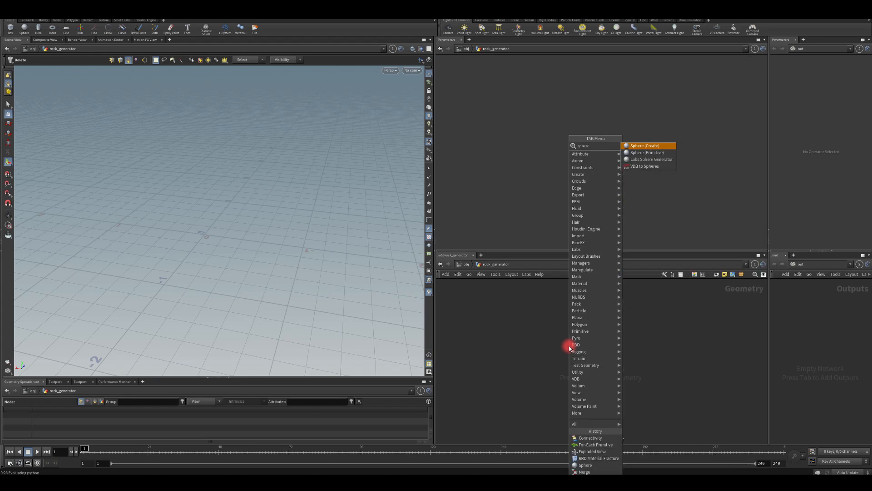
left_click(637, 152)
left_click(589, 332)
Set the sphere's primitive type to Polygon and its frequency to 10.
left_click(501, 69)
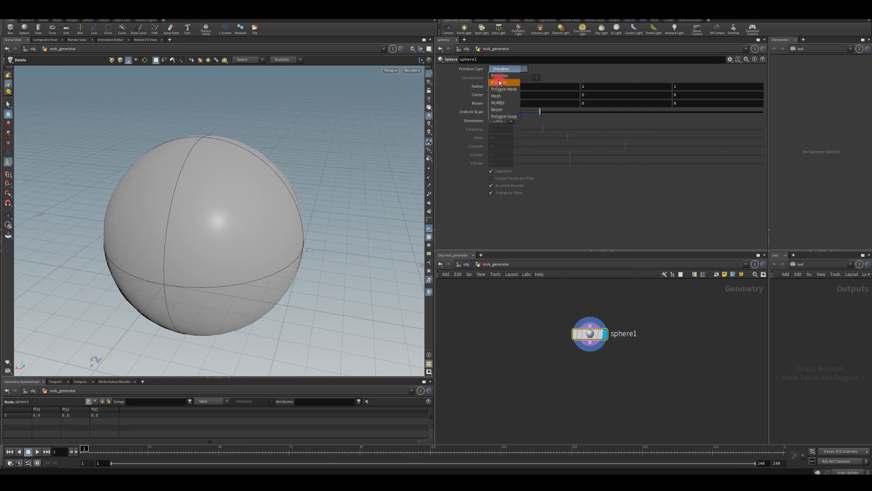
left_click(499, 82)
left_click_drag(551, 128, 763, 129)
Add an RBD Material Fracture node fed by the sphere's output.
left_click_drag(590, 344, 583, 378)
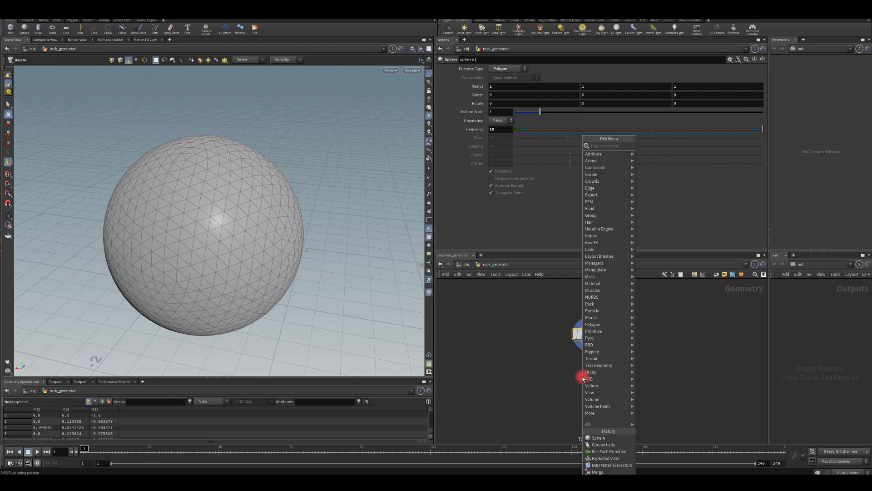
type("rbdm")
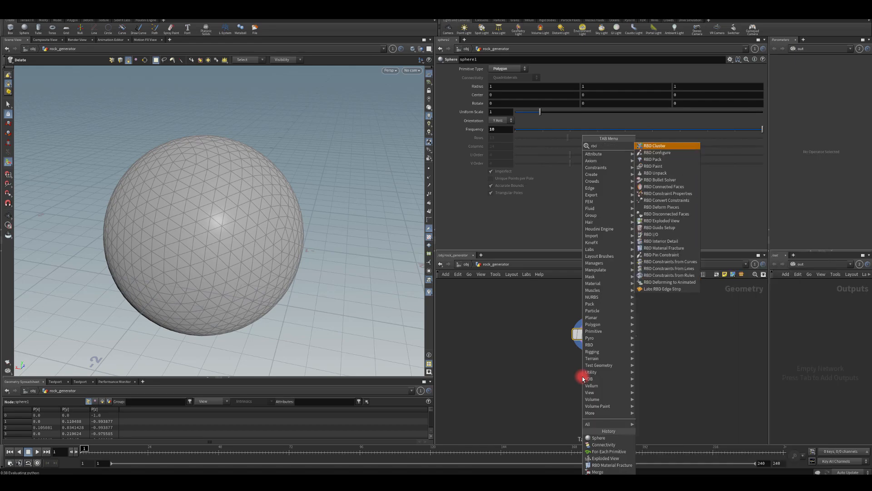
key("Return")
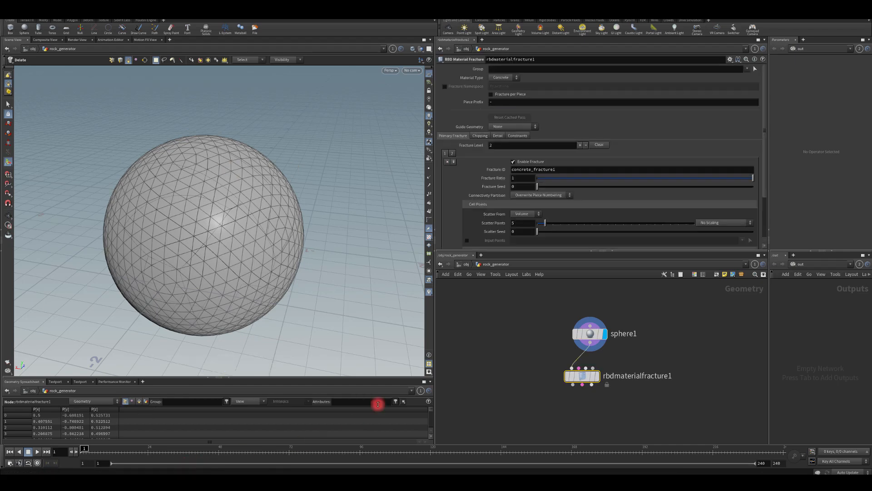
Connect an Exploded View node to the fracture's geometry output and display it to inspect the pieces.
key("Tab")
type("explo")
key("Return")
left_click(536, 411)
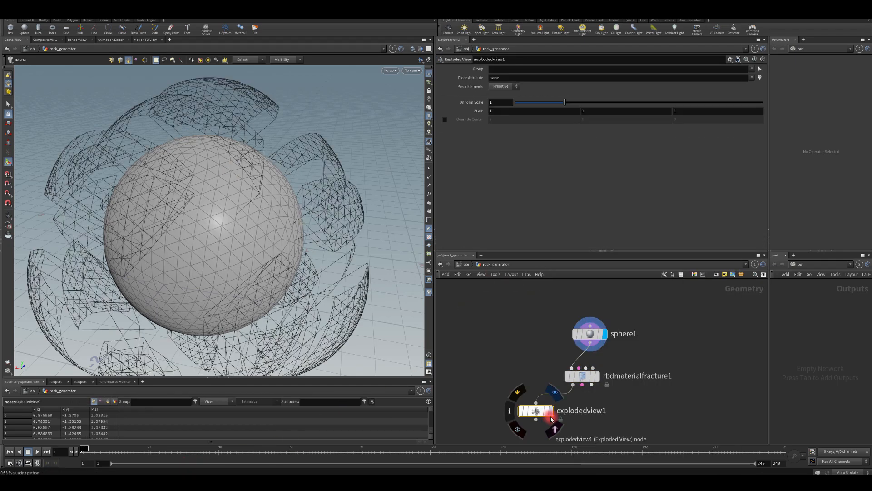
key("Escape")
left_click_drag(388, 151, 175, 195)
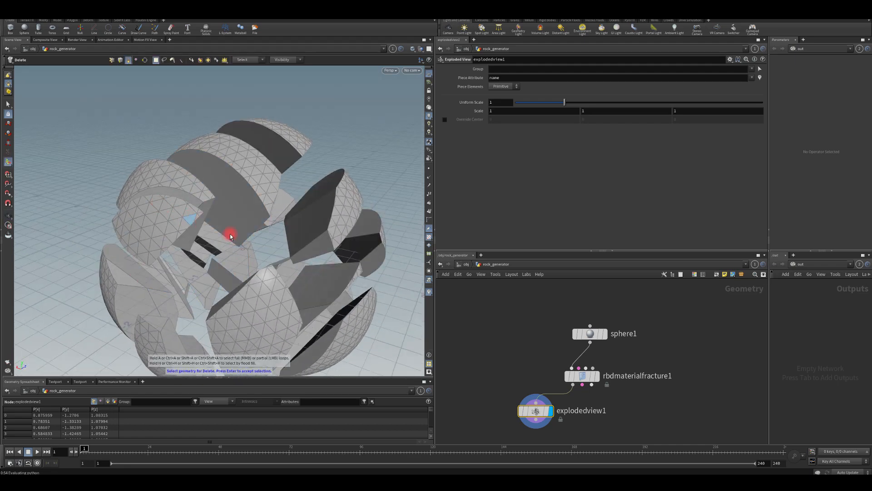
Set the primary fracture's Scatter Points to 10 on the RBD Material Fracture node.
left_click(567, 377)
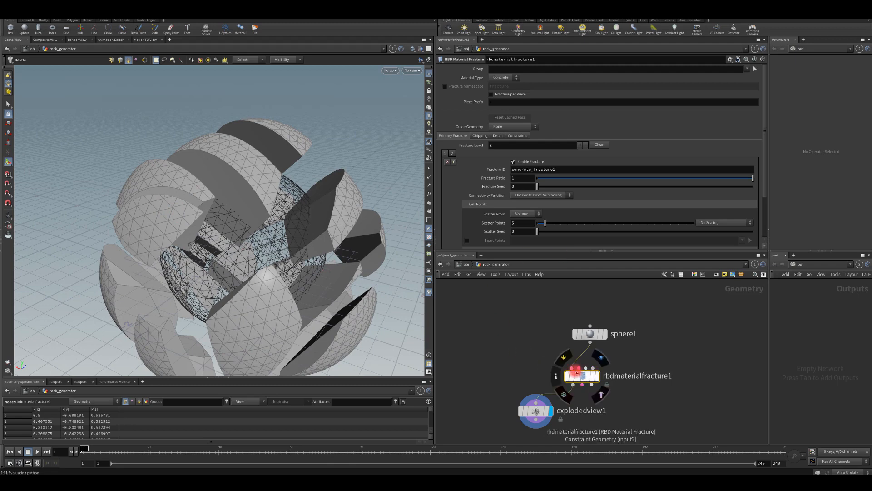
scroll(494, 164, "down", 2)
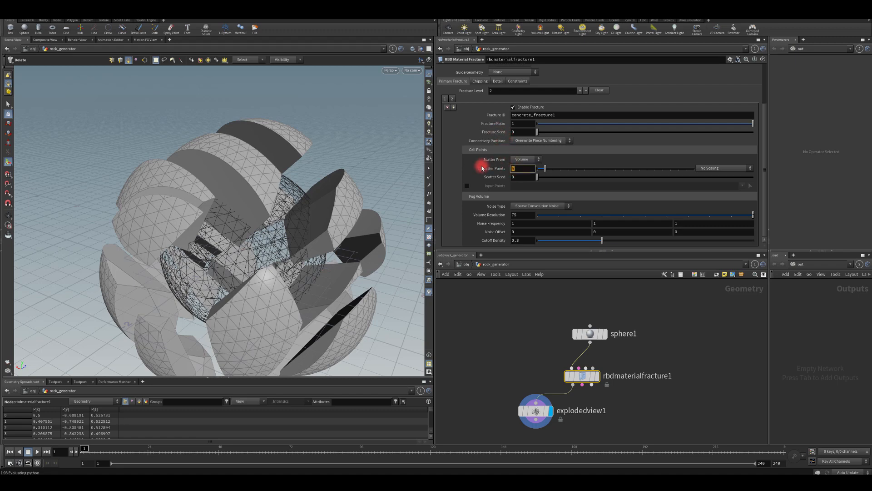
type("10")
key("Return")
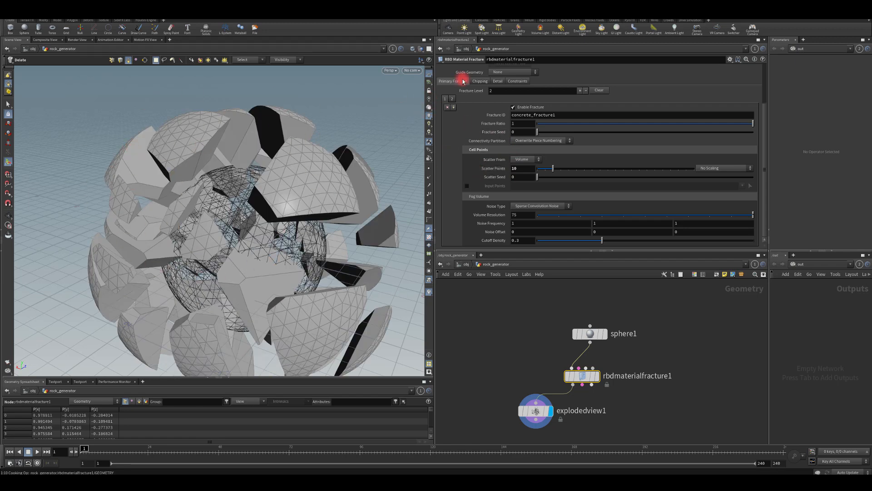
Enable Edge Detail and Interior Detail on the fracture, with an interior noise amplitude of 0.2.
left_click(494, 81)
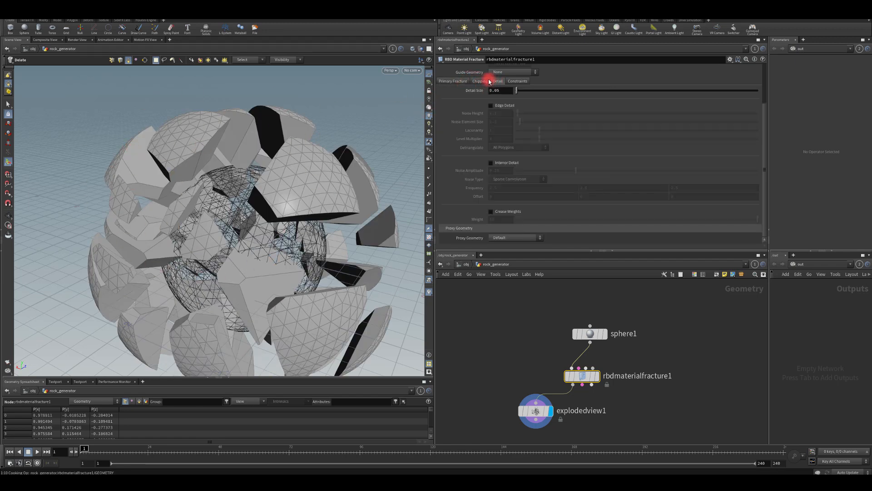
left_click(491, 105)
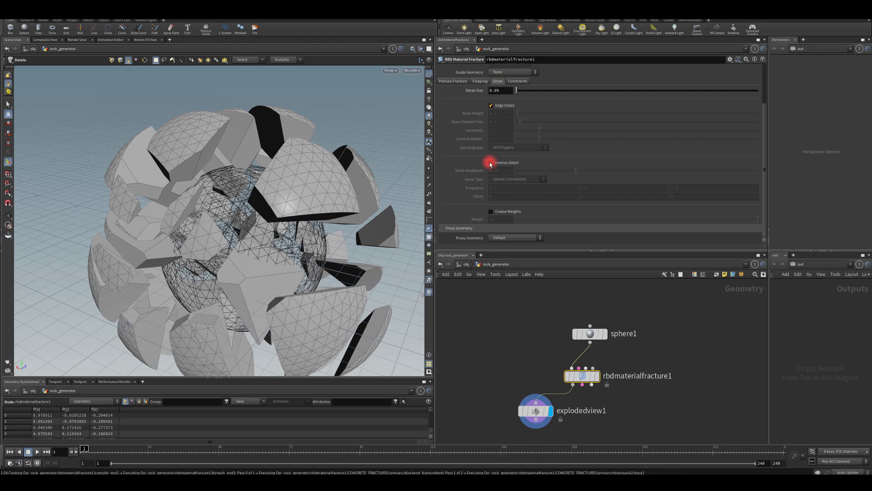
left_click(491, 163)
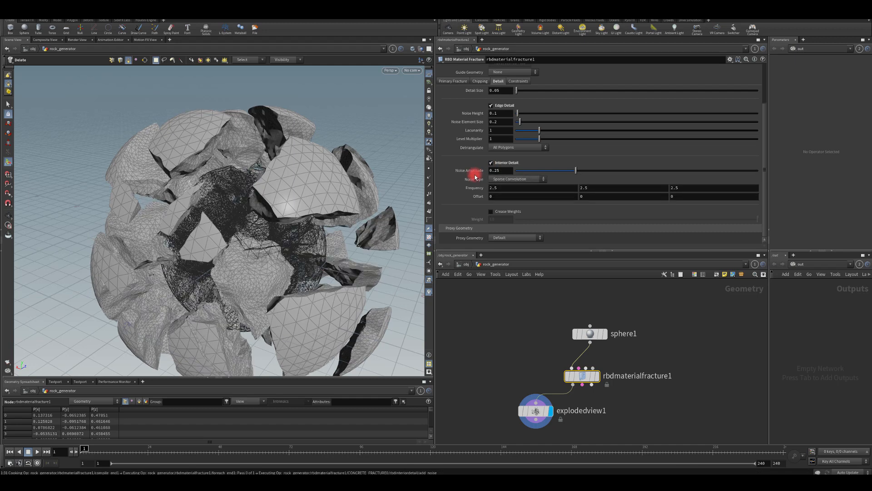
left_click(506, 171)
type(".2")
key("Return")
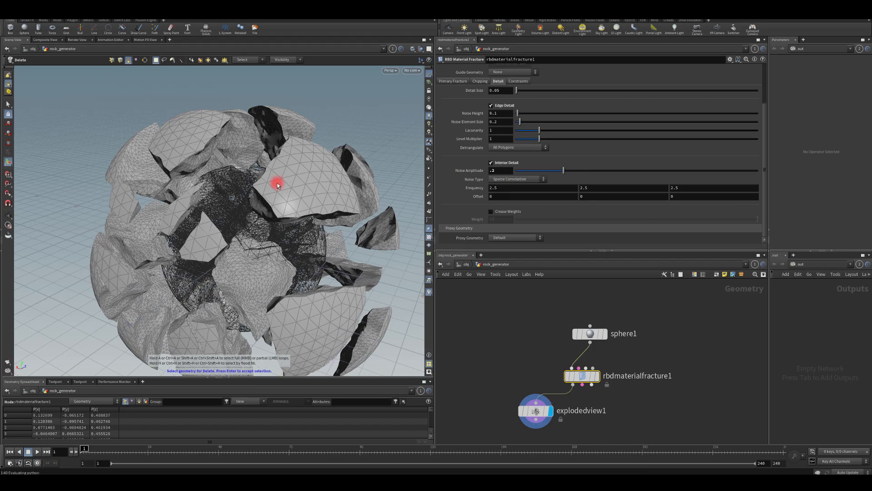
Display the RBD Material Fracture node's result and move the Exploded View node aside in the network.
right_click_drag(249, 202, 196, 229, "alt")
left_click_drag(196, 229, 277, 195, "alt")
middle_click_drag(526, 371, 514, 305)
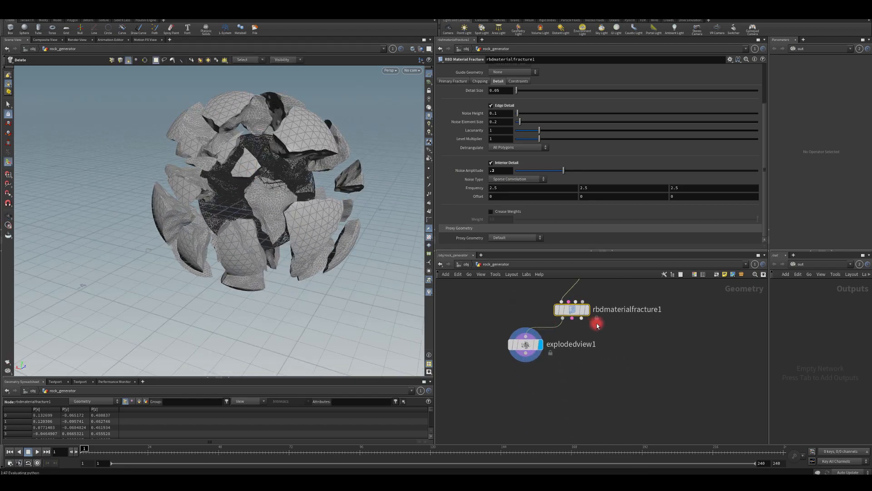
left_click(586, 310)
left_click_drag(536, 349, 499, 351)
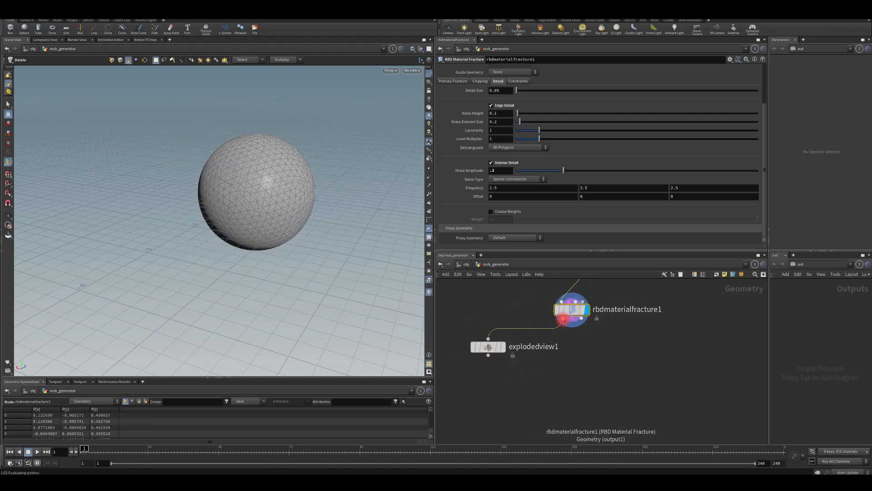
Add a Connectivity node fed by the fracture's geometry output.
left_click_drag(564, 321, 579, 375)
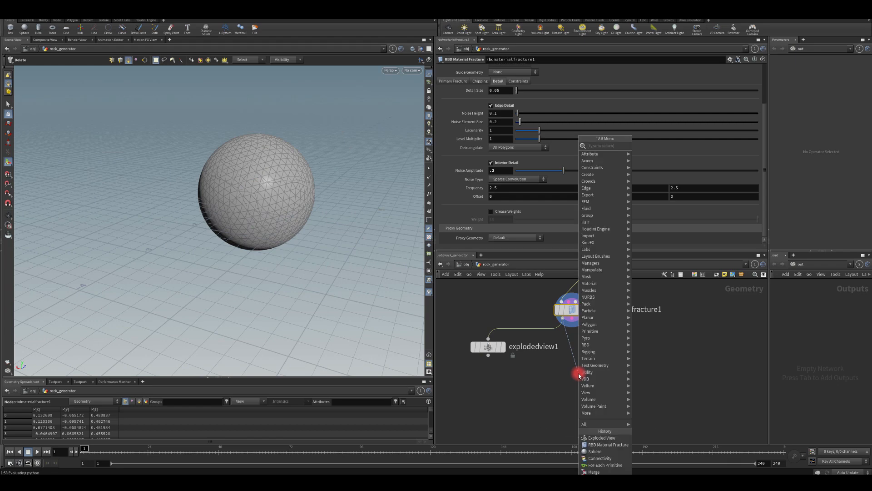
type("connectivity")
key("Return")
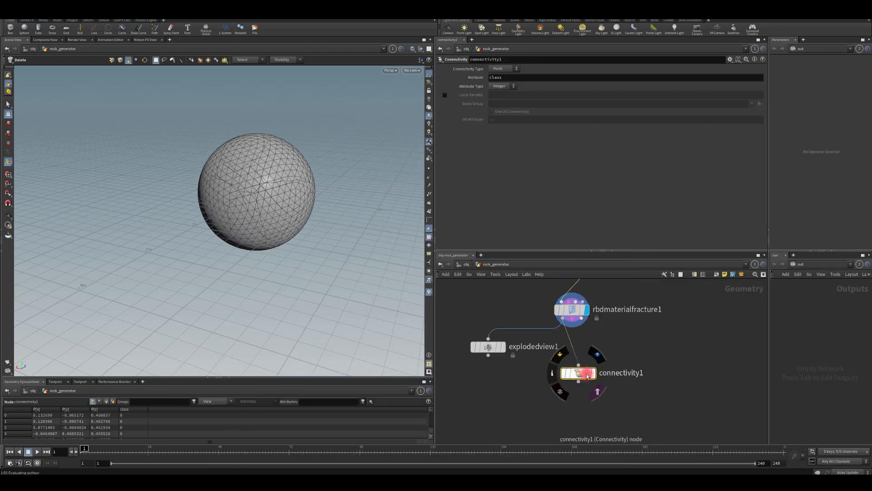
Name the Connectivity attribute id and set the connectivity type to Primitive.
left_click_drag(506, 78, 451, 79)
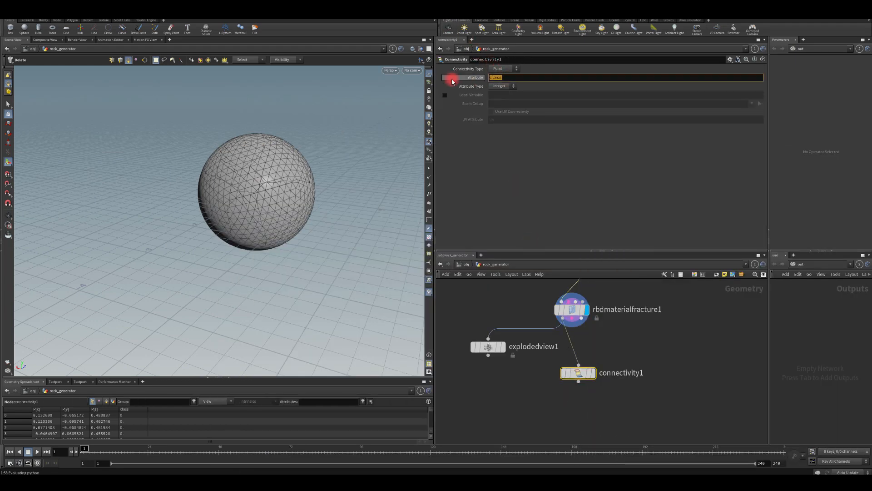
type("id")
key("Return")
left_click(502, 68)
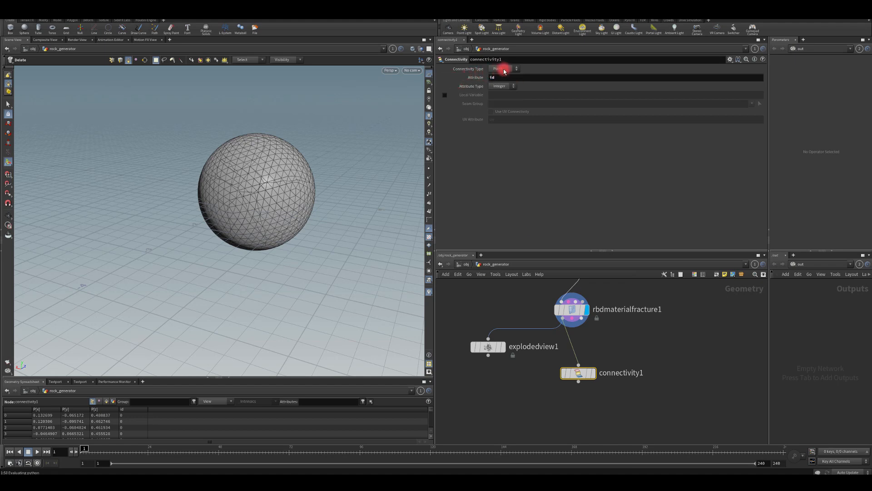
left_click(499, 83)
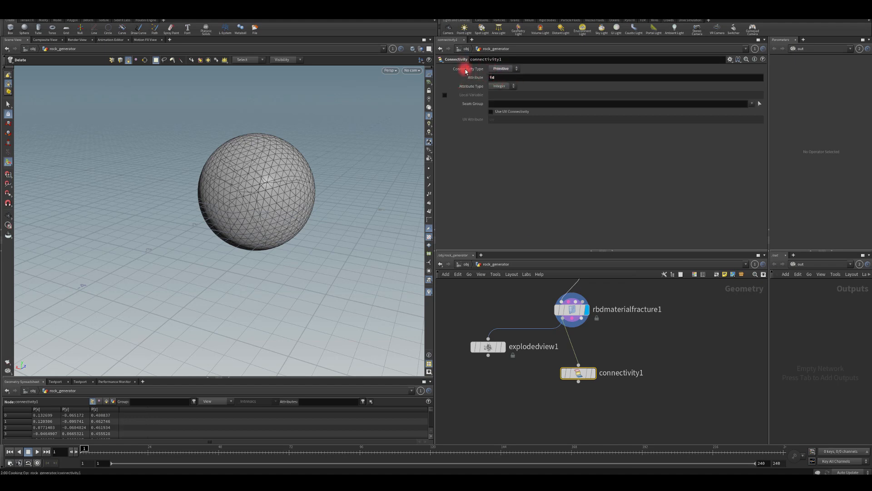
Add a For-Each Primitive loop below the Connectivity node.
left_click_drag(578, 382, 577, 412)
type("fo")
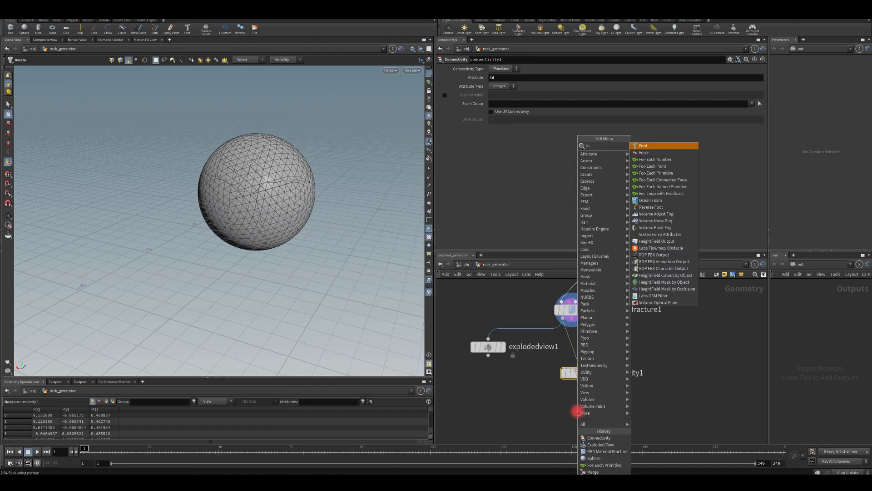
type("r ea")
key("Down")
key("Down")
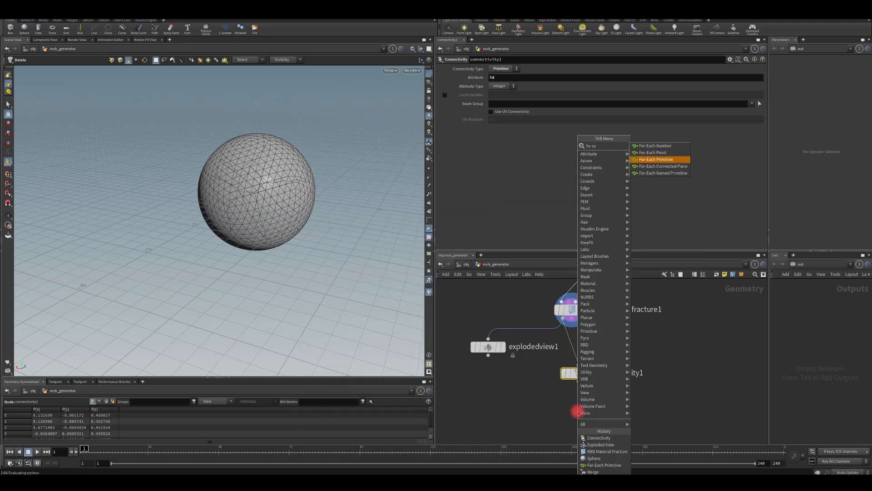
key("Return")
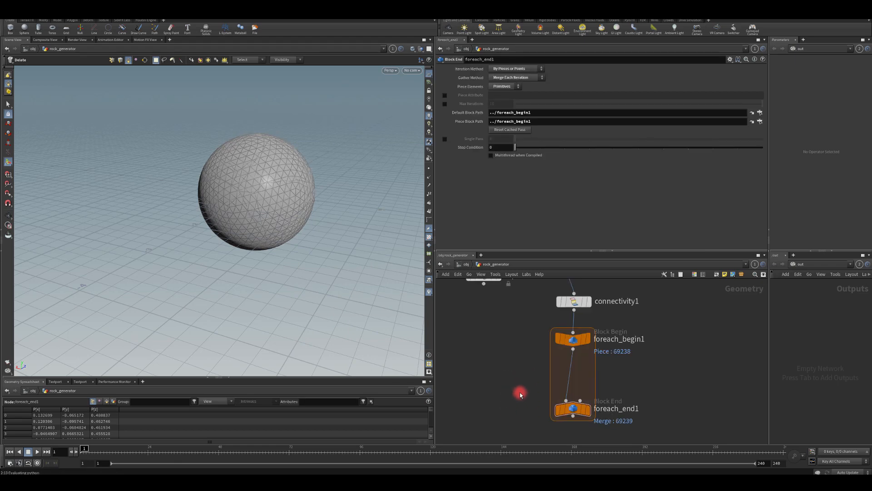
Display the loop's end node and enable Single Pass with a value of 1.
left_click(587, 414)
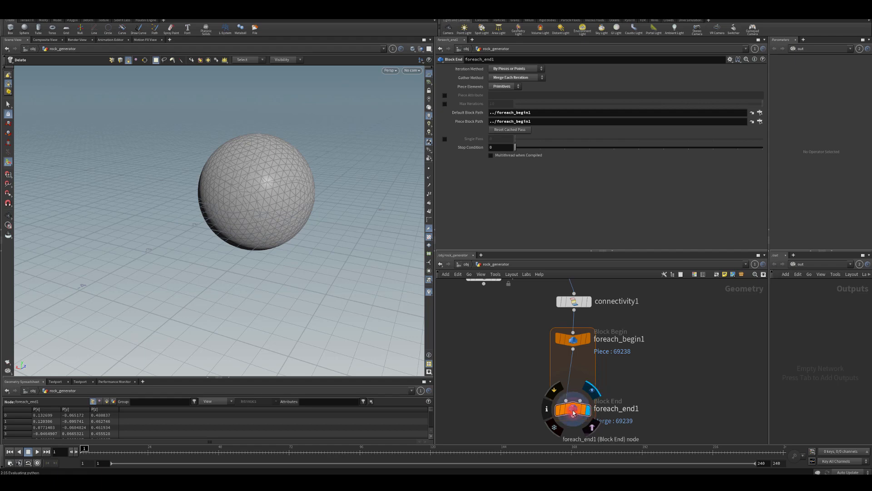
left_click(573, 411)
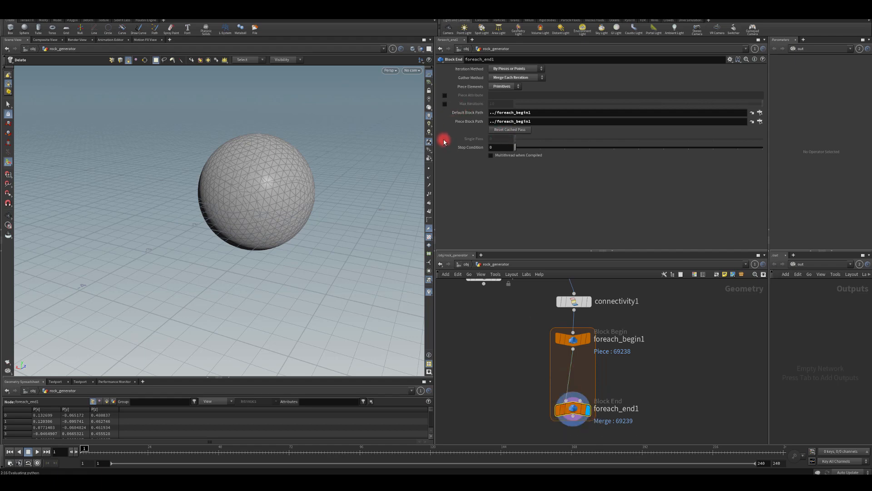
left_click(445, 139)
left_click_drag(515, 138, 536, 141)
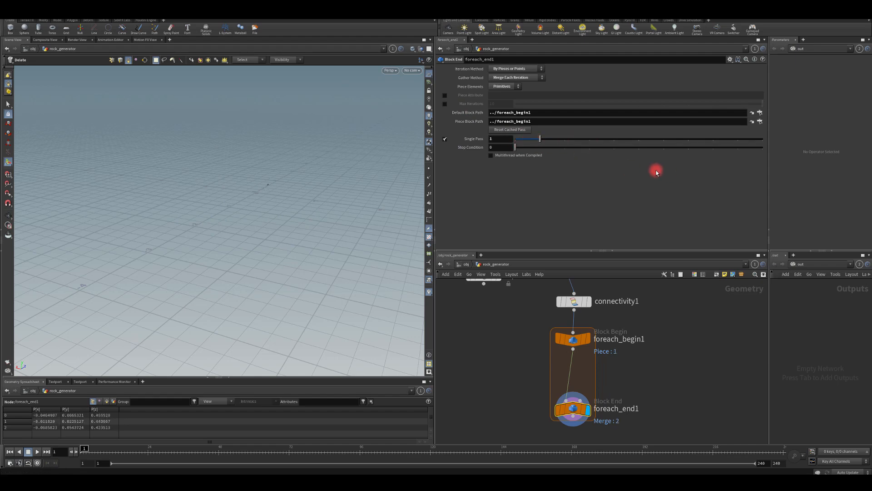
Enable the loop's Piece Attribute and set it to id, matching the Connectivity node's attribute.
left_click(443, 95)
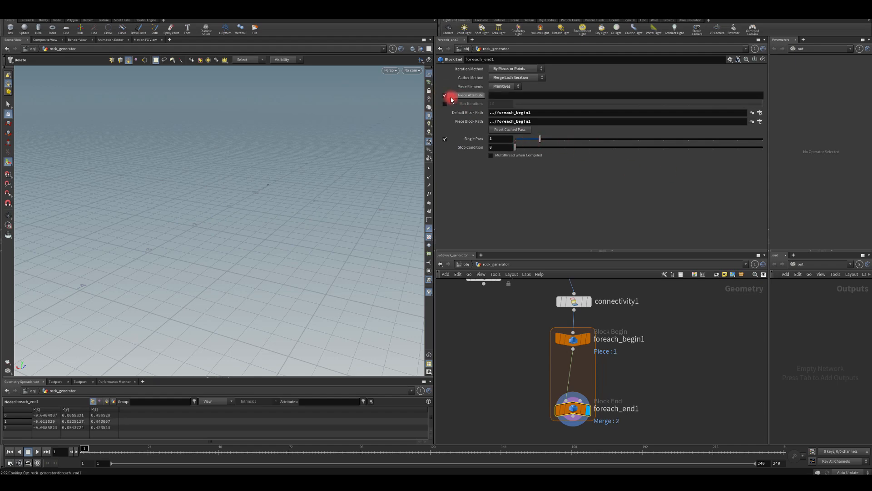
left_click(505, 95)
type("id")
key("Return")
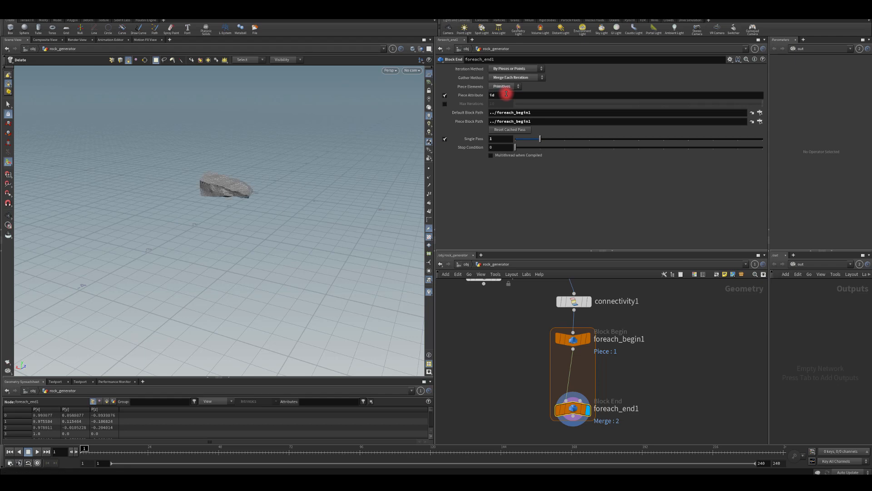
left_click(577, 301)
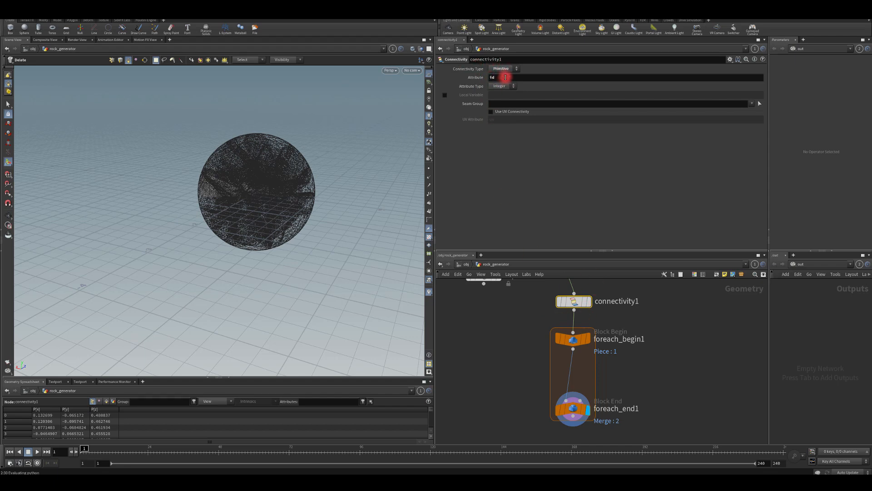
left_click(574, 411)
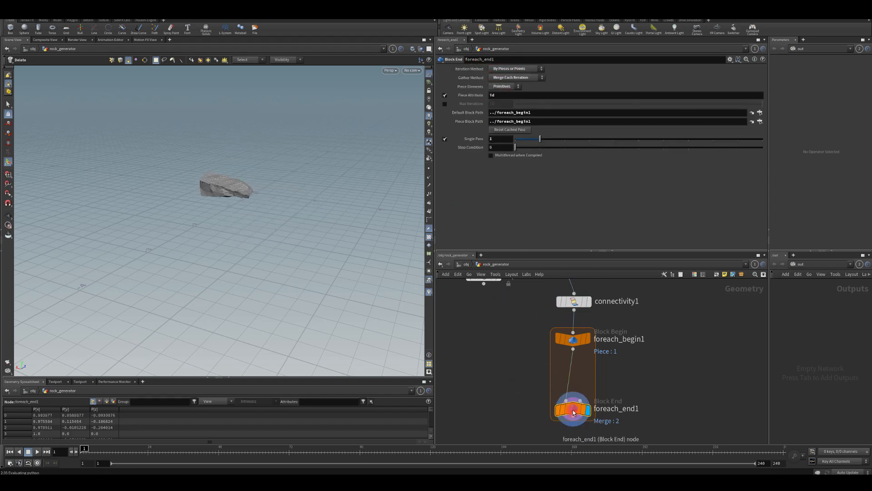
Set the For-Each loop's Single Pass value to 4 to isolate a different rock piece.
left_click_drag(539, 138, 611, 137)
mouse_move(250, 176)
left_mouse_down("alt")
mouse_move(153, 144)
mouse_move(193, 179)
mouse_move(302, 156)
mouse_move(231, 186)
mouse_move(233, 169)
left_mouse_up("alt")
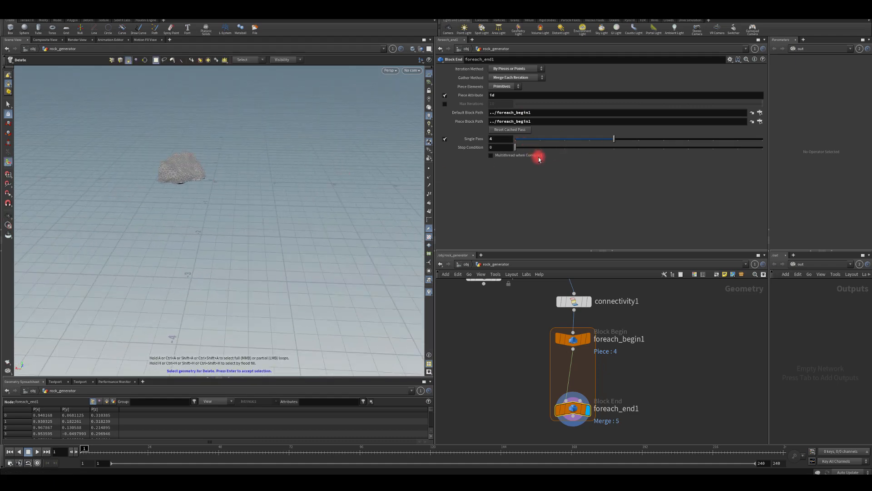
Add a Labs Axis Align node below the For-Each loop's end node.
middle_click_drag(509, 398, 517, 345)
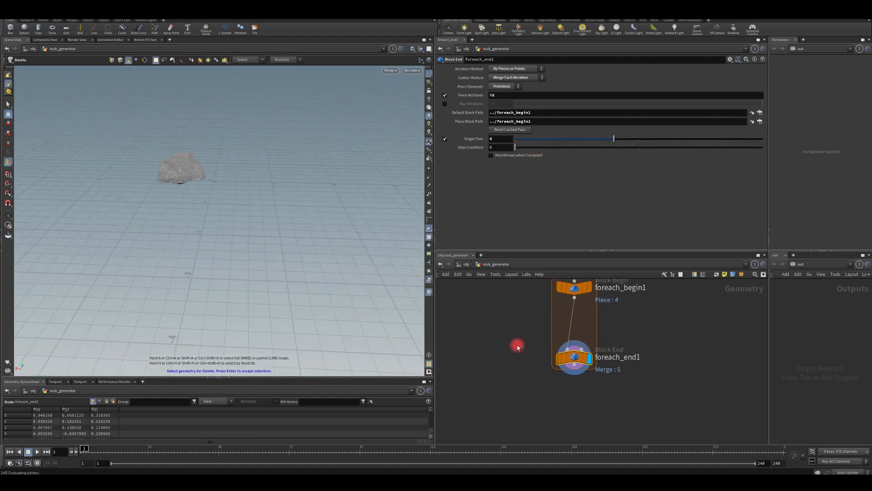
left_click(575, 362)
left_click(576, 394)
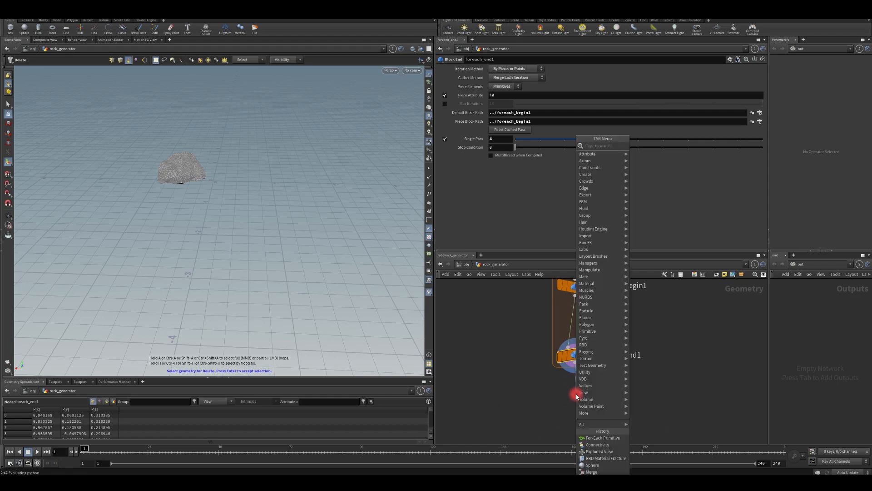
type("align ax")
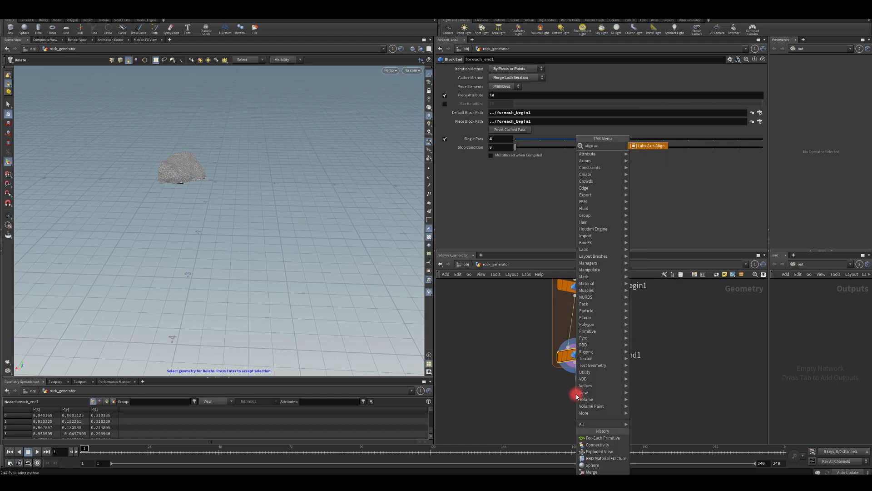
key("Return")
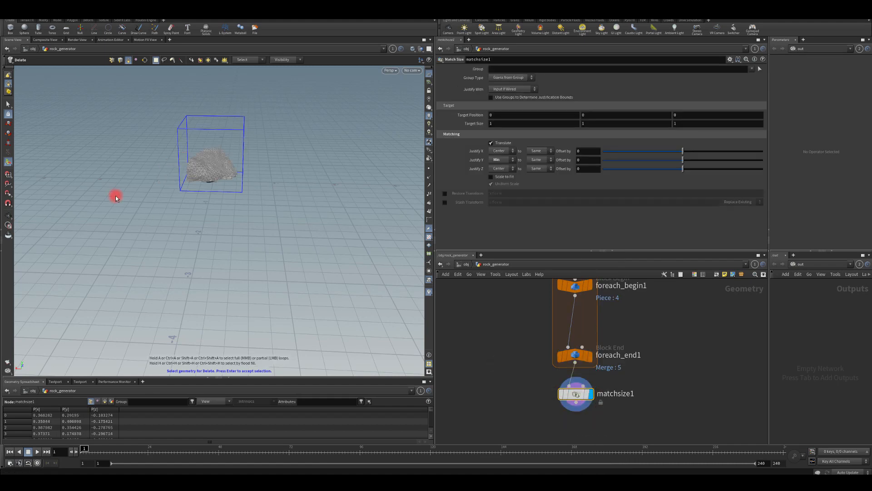
Set the Match Size node's Justify Y option to Center so the rock piece is centred vertically.
left_click_drag(245, 194, 218, 152, "alt")
right_click_drag(219, 152, 234, 195, "alt")
middle_click_drag(234, 195, 212, 232, "alt")
right_click_drag(213, 232, 233, 196, "alt")
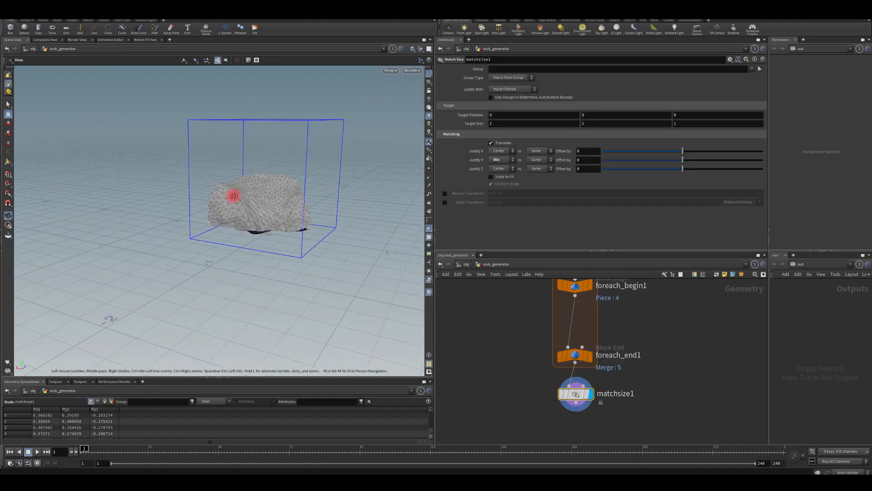
left_click_drag(234, 196, 143, 209, "alt")
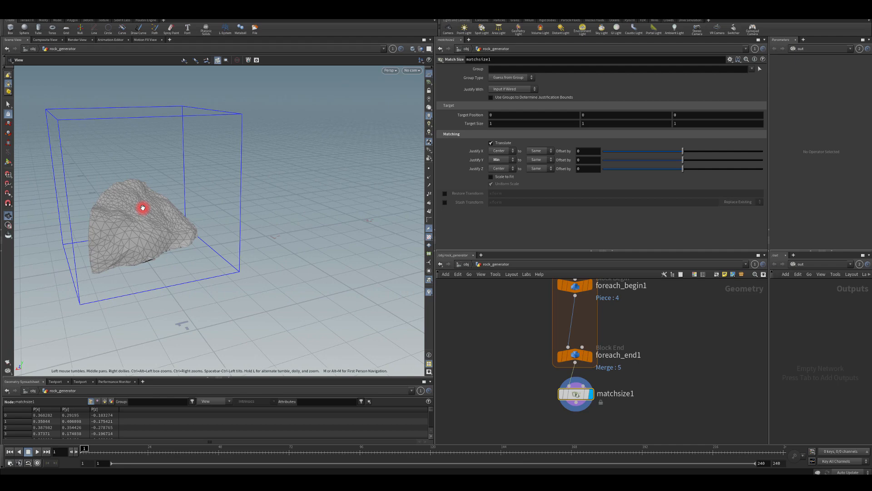
left_click(500, 160)
left_click(499, 181)
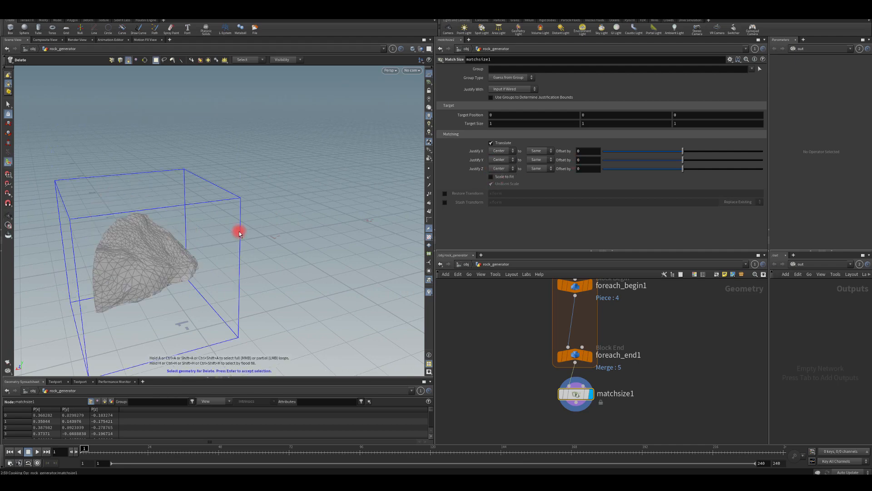
left_click_drag(237, 232, 294, 223, "alt")
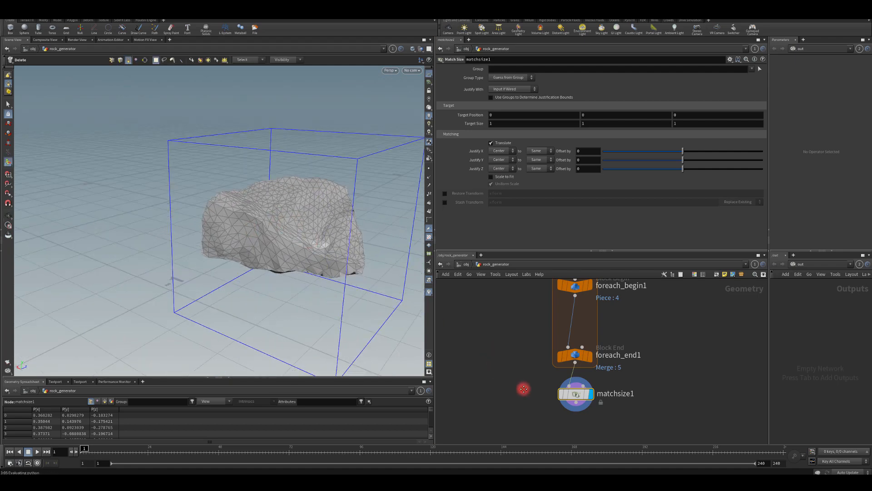
Add a Remesh node below the Match Size node and line it up underneath.
middle_click_drag(530, 410, 533, 339)
left_click_drag(581, 334, 577, 354)
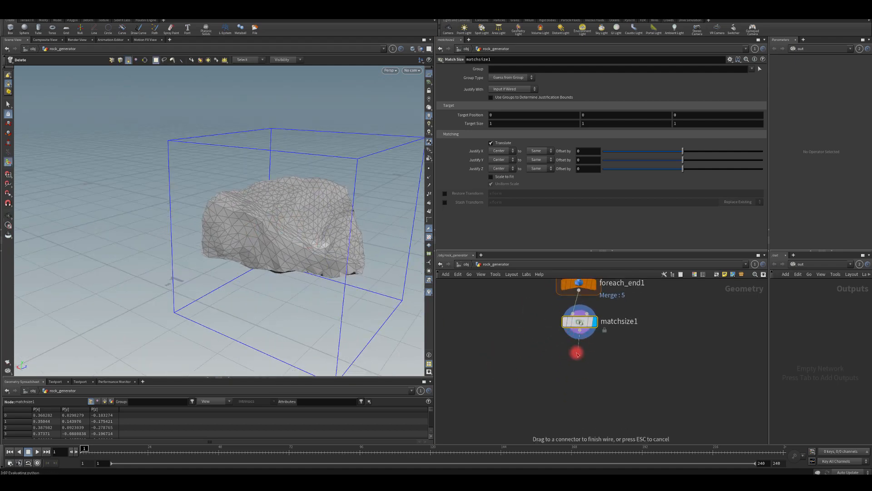
key("Tab")
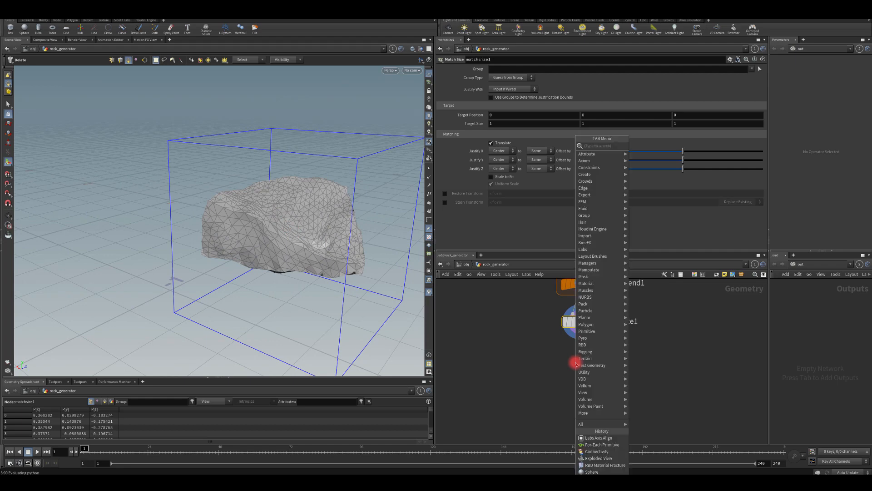
type("remes")
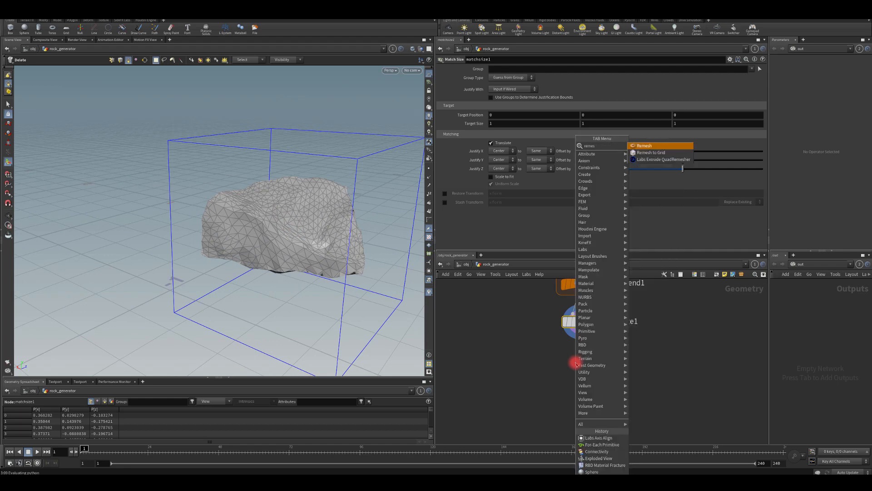
key("Return")
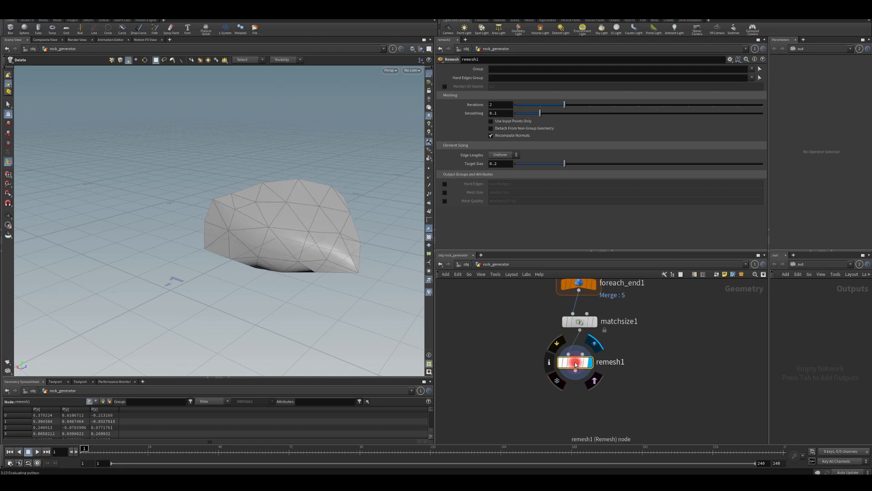
left_click(578, 361)
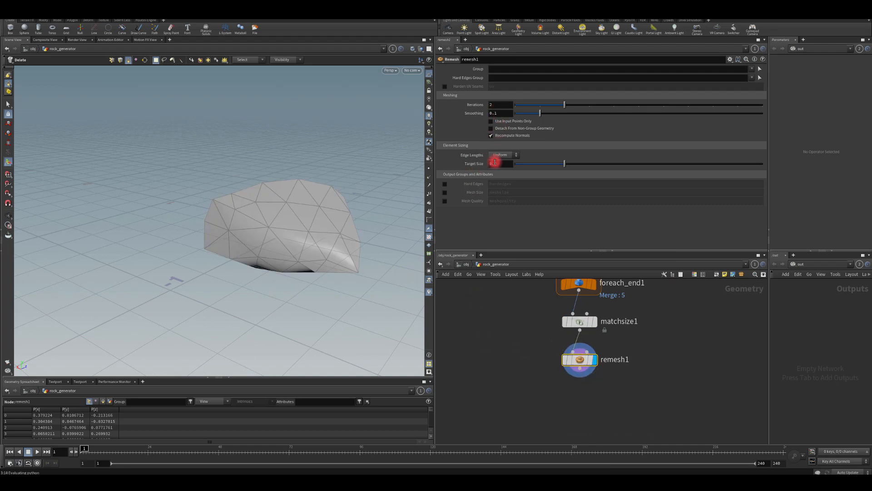
Set the Remesh node's Target Size to .05.
type(".05")
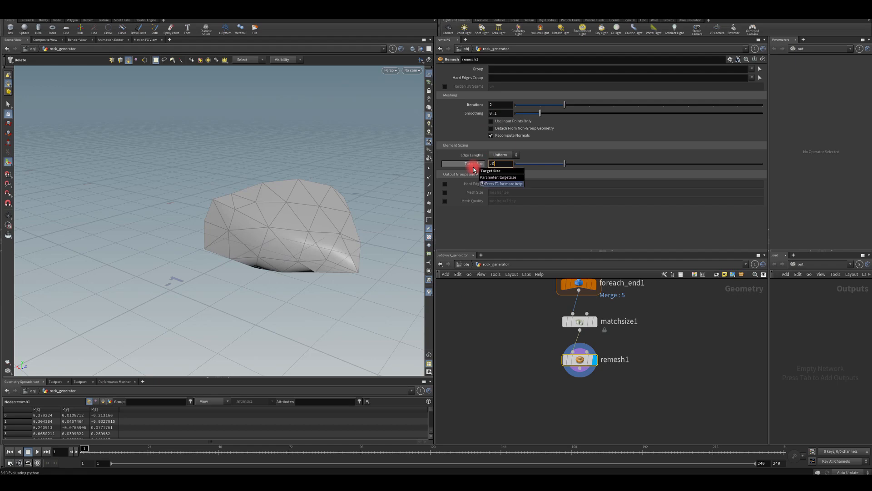
key("Return")
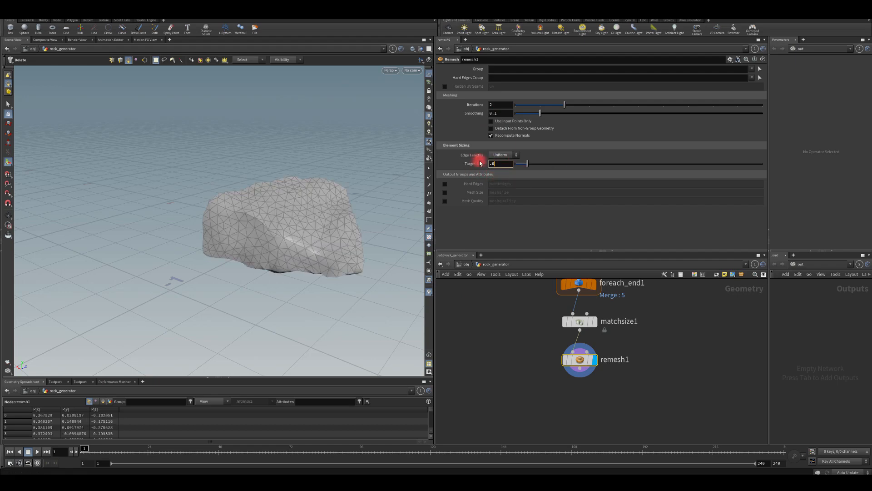
type("4")
key("Return")
left_click_drag(499, 163, 472, 163)
type(".05")
key("Return")
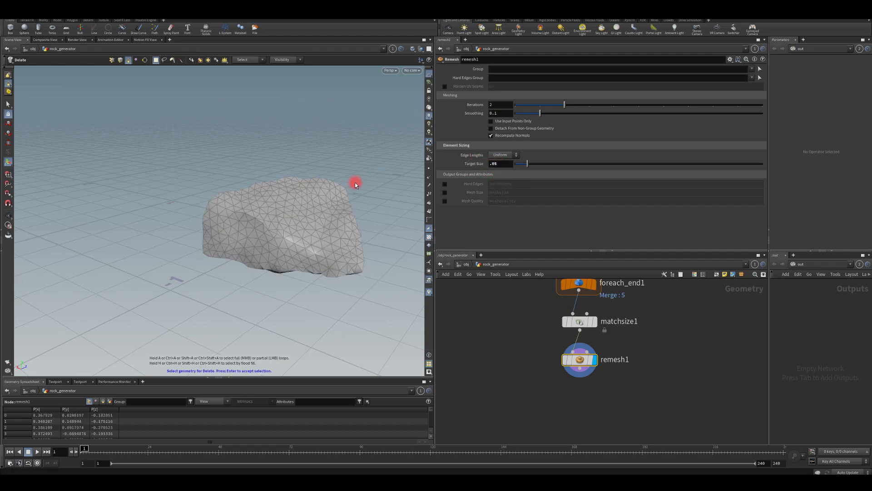
left_click_drag(356, 181, 254, 191, "alt")
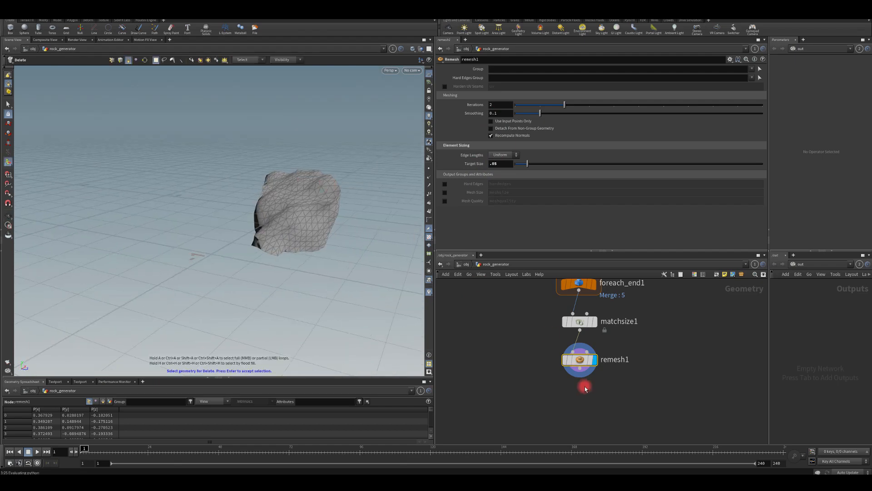
Add a Normal node below the Remesh node and line it up underneath.
middle_click_drag(559, 392, 568, 363)
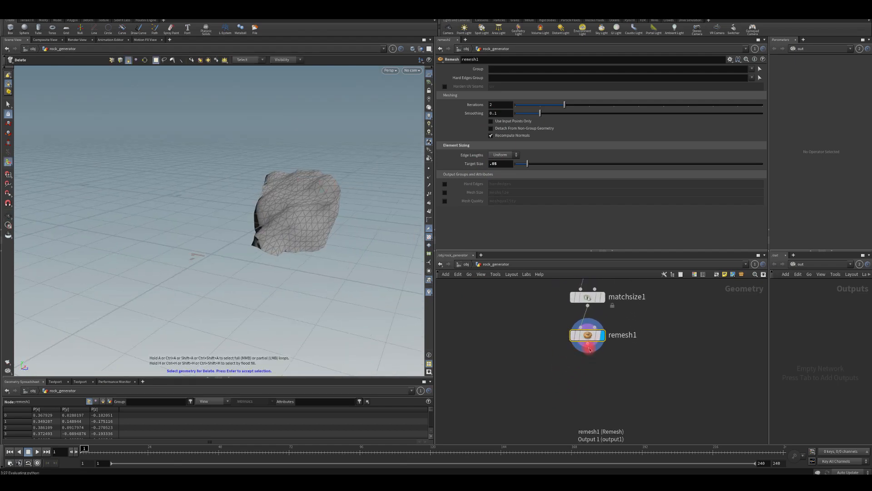
left_click_drag(590, 349, 584, 375)
type("norm")
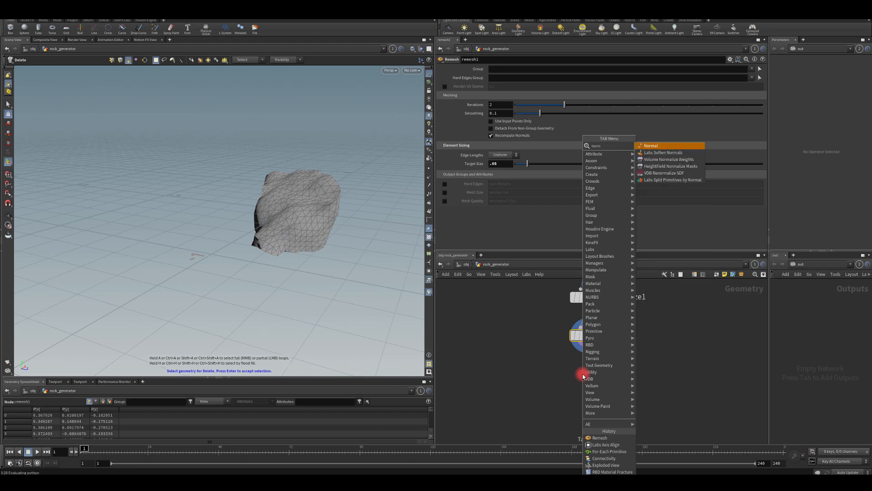
key("Return")
left_click(585, 376)
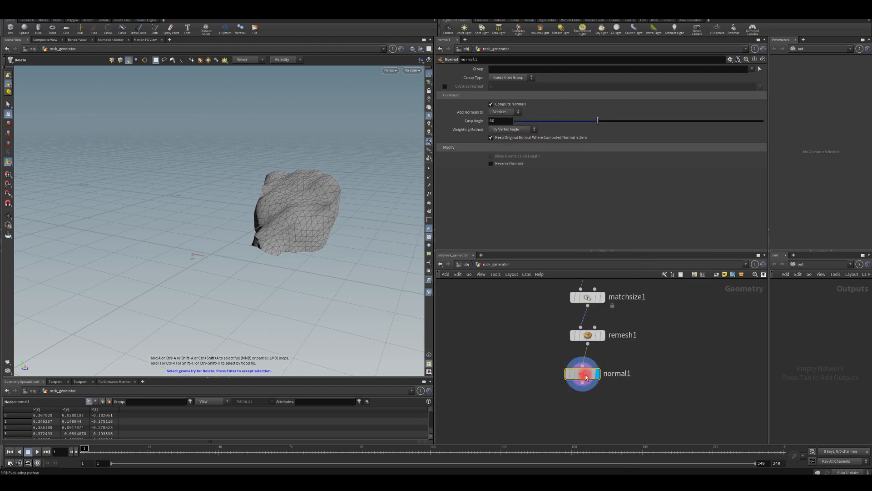
left_click_drag(586, 377, 587, 371)
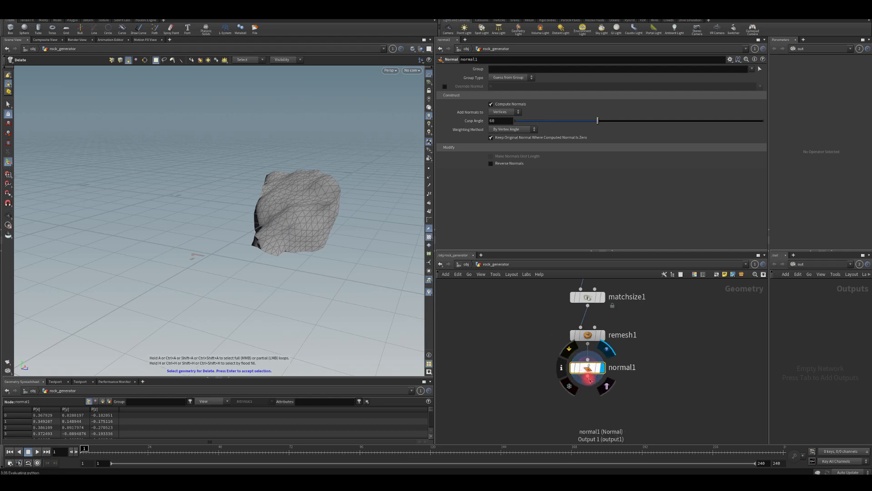
Add a PolyBevel node below the Normal node and display its result.
left_click(587, 376)
key("Tab")
type("poly")
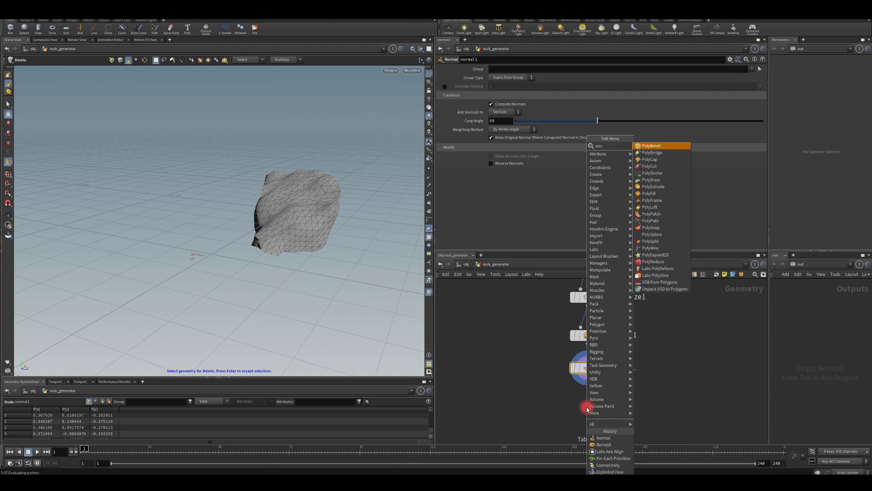
key("Return")
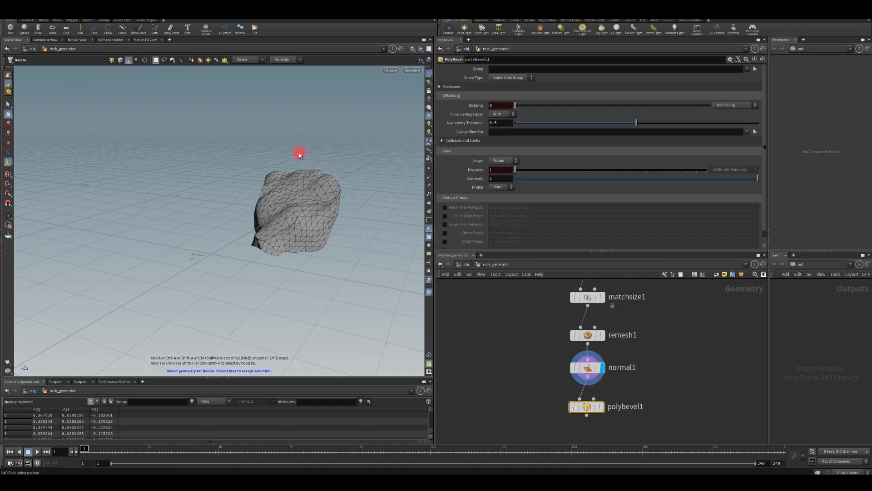
left_click_drag(300, 155, 311, 181)
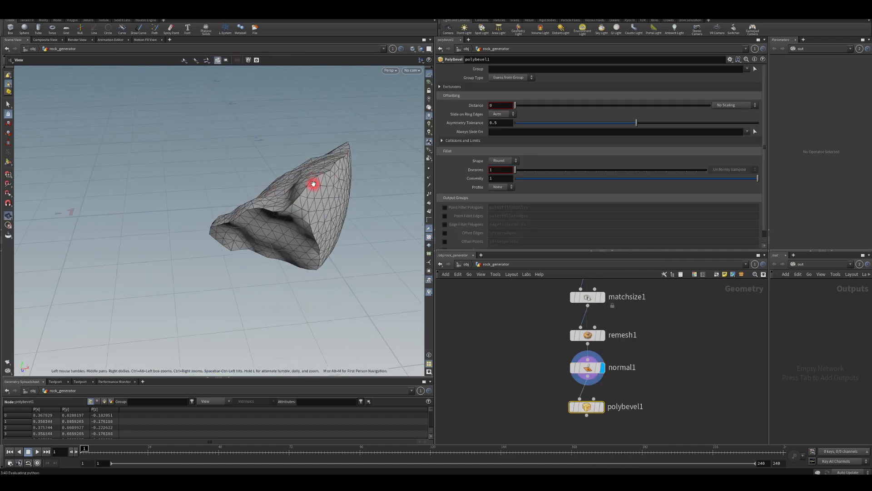
left_click(602, 409)
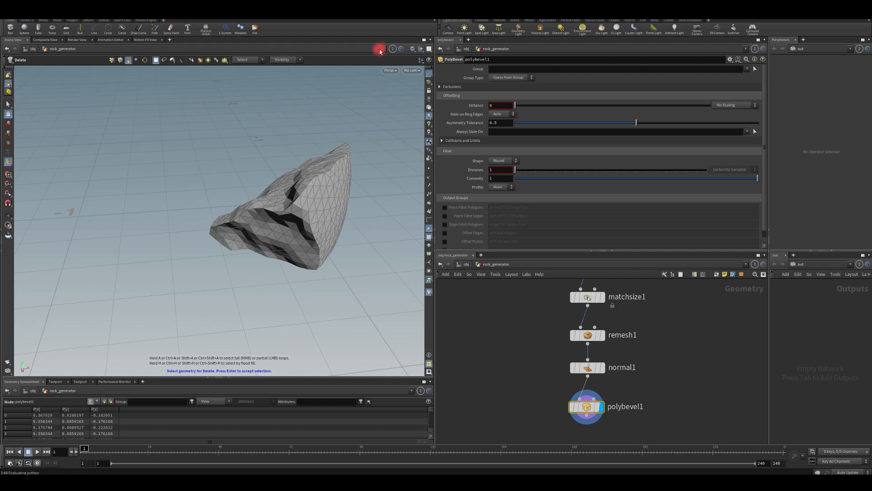
Switch the viewport shading to Smooth Shaded and inspect the rock without its wireframe.
left_click(411, 48)
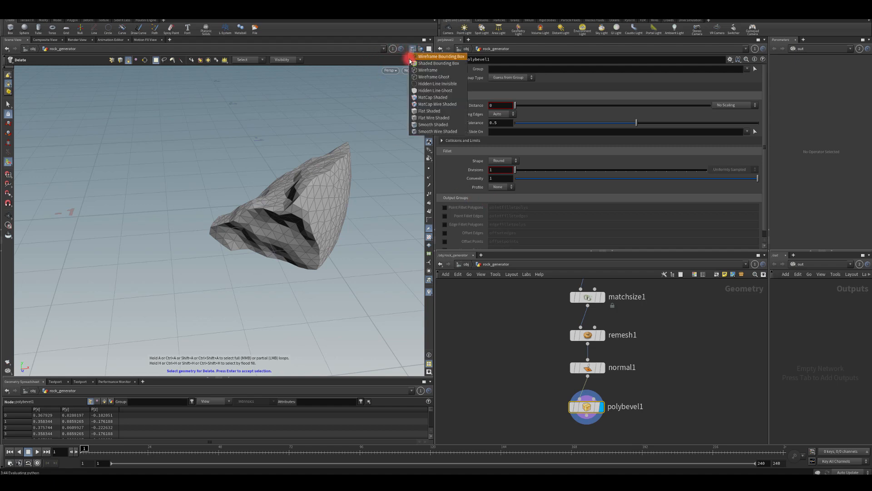
left_click(414, 125)
mouse_move(290, 191)
left_mouse_down("alt")
mouse_move(259, 189)
mouse_move(281, 181)
left_mouse_up("alt")
mouse_move(594, 409)
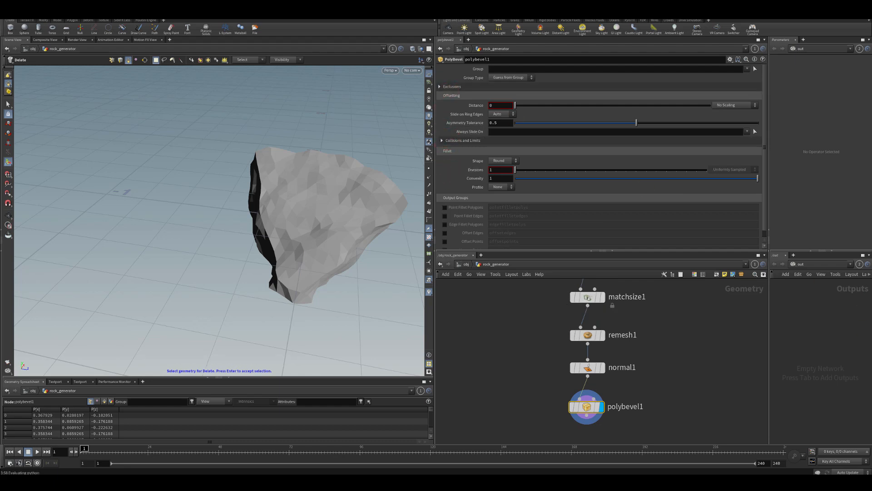
Enable Ignore Flat Edges in the PolyBevel's exclusions and set Maximum Normal Angle to 20.
left_click(440, 87)
left_click(495, 97)
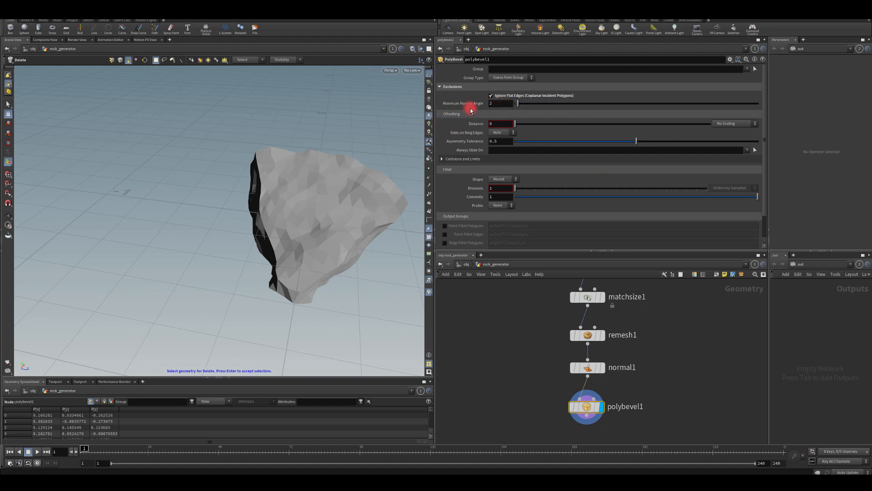
left_click(495, 103)
key("Return")
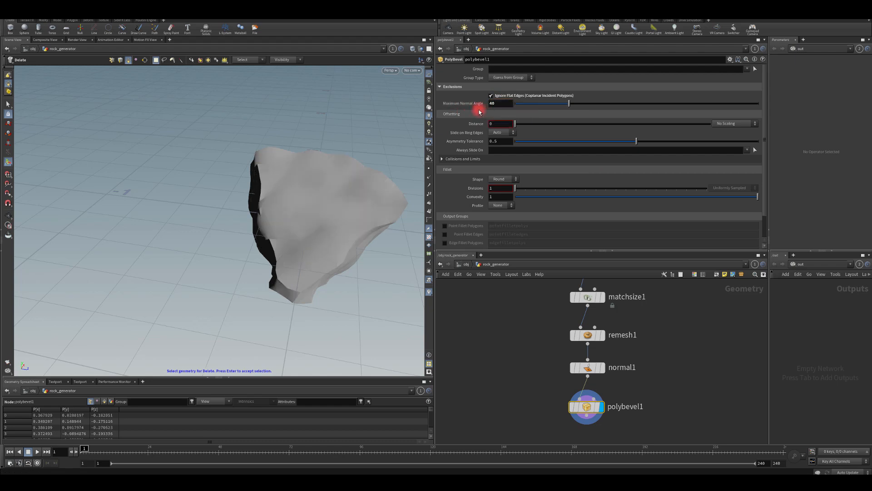
left_click_drag(480, 103, 412, 102)
type("20")
key("Return")
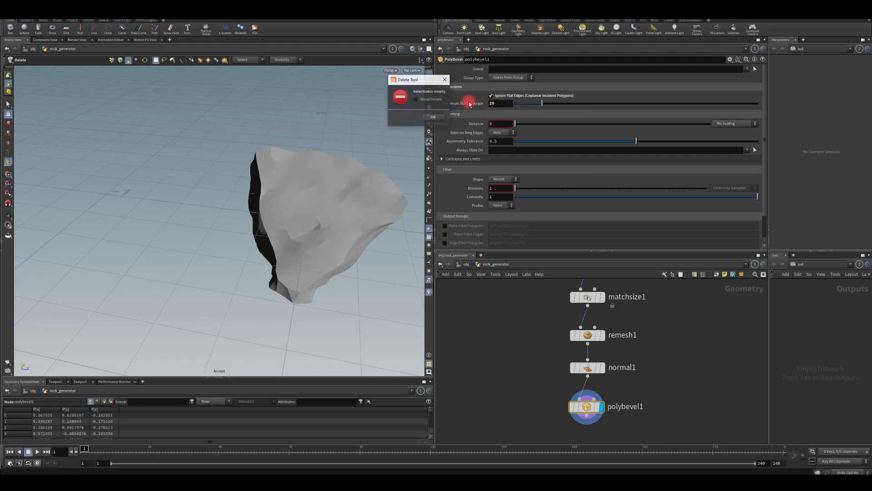
left_click(432, 118)
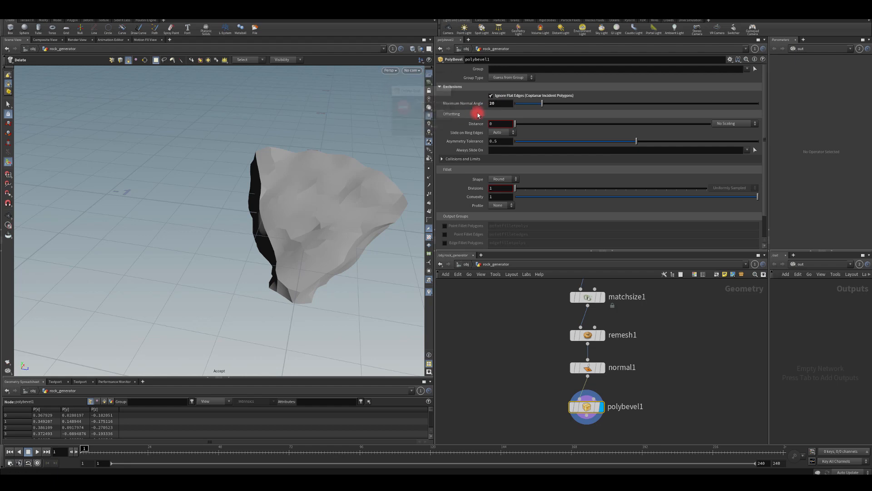
Try a Maximum Normal Angle of 40 on the PolyBevel and undo the change.
left_click(494, 105)
type("40")
key("Return")
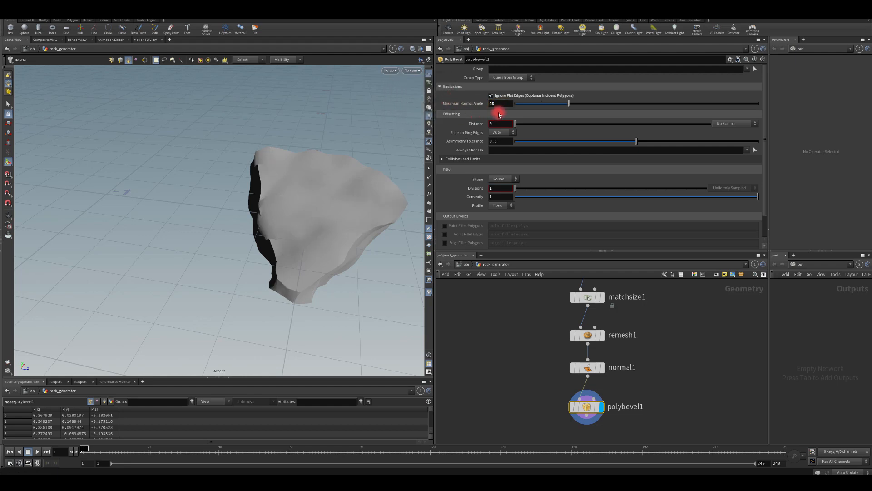
key("ctrl+z")
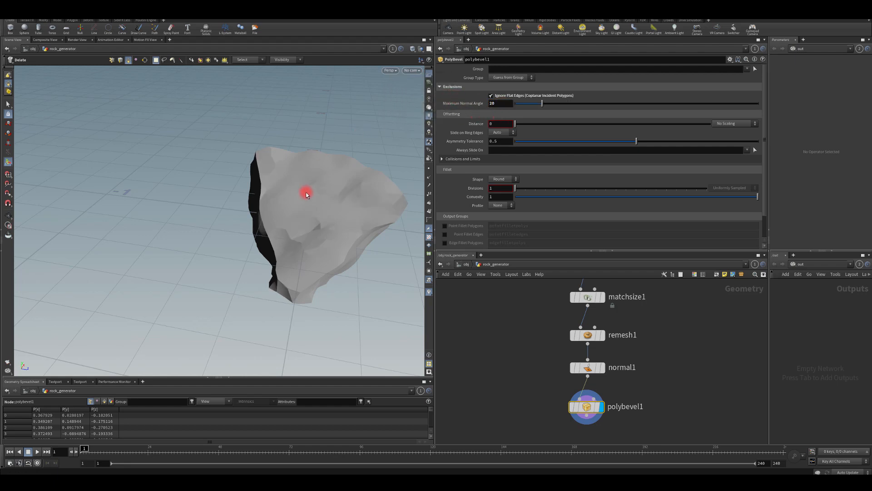
Try a Maximum Normal Angle of 35 on the PolyBevel and inspect the rock's edges.
key("Escape")
left_click_drag(324, 202, 345, 186)
left_click_drag(479, 106, 453, 111)
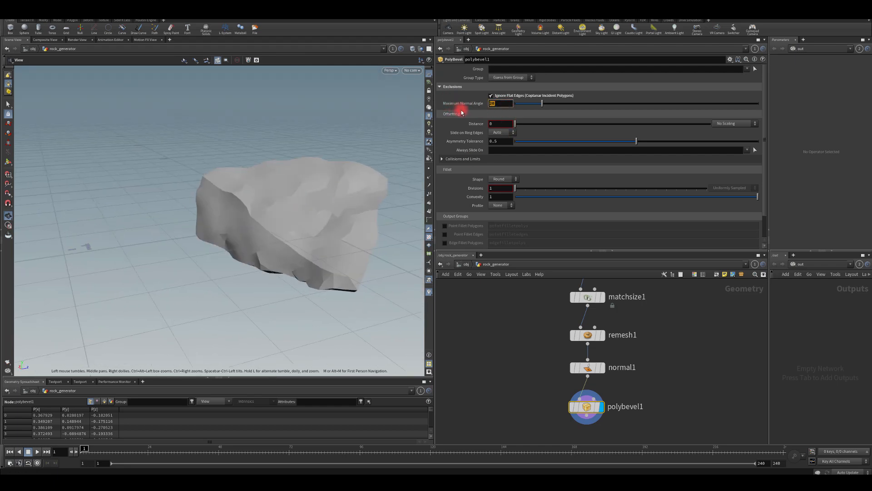
type("35")
key("Return")
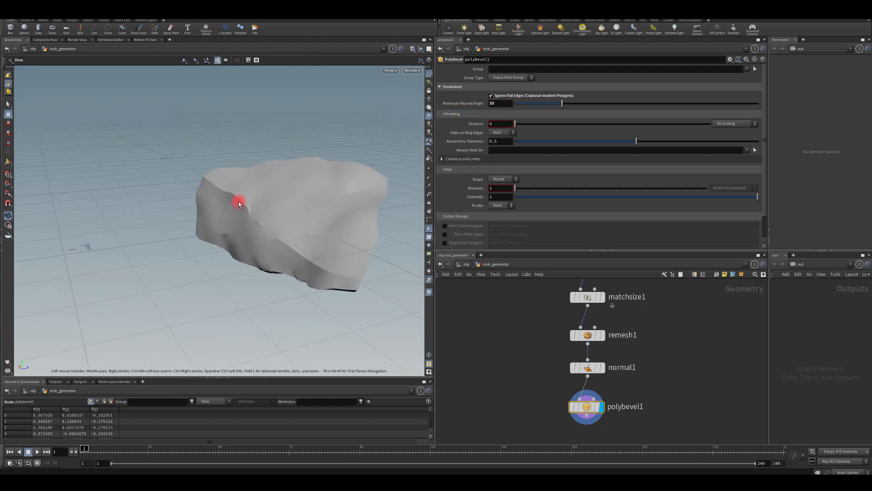
left_click_drag(238, 198, 210, 197)
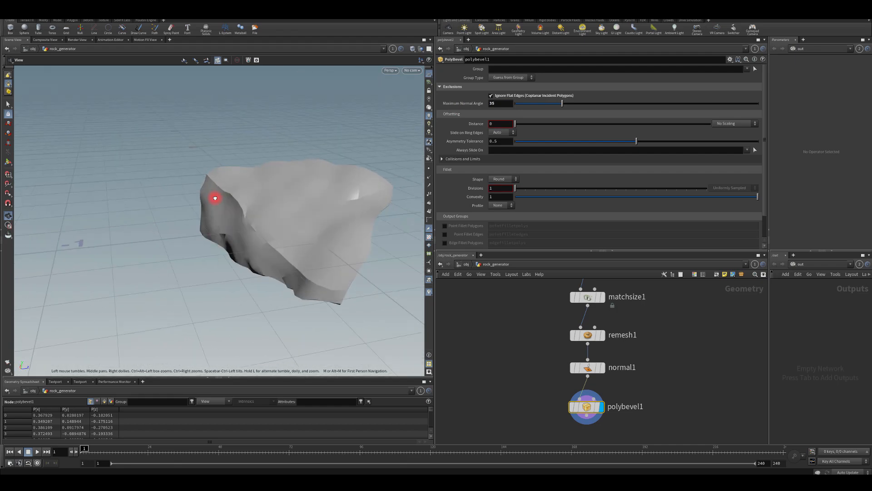
left_click_drag(368, 157, 360, 163)
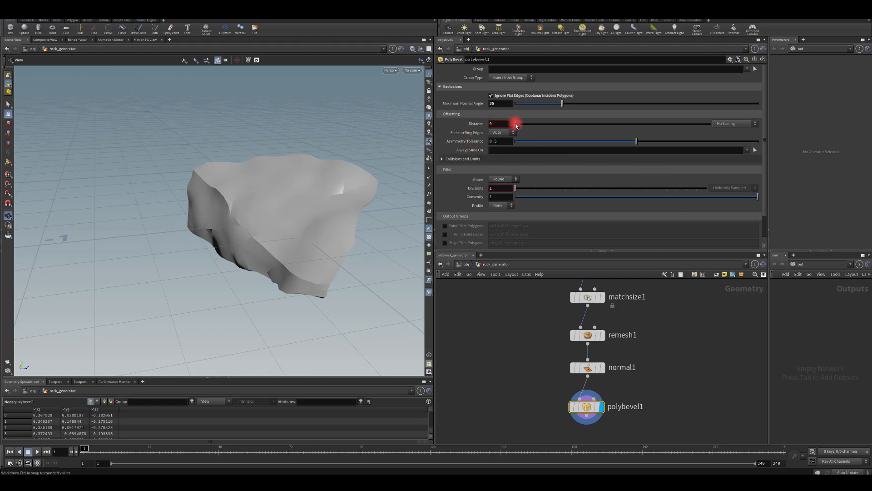
Set the PolyBevel's offset Distance to 0.002 and check the bevelled edges around the rock.
left_click_drag(516, 124, 453, 127)
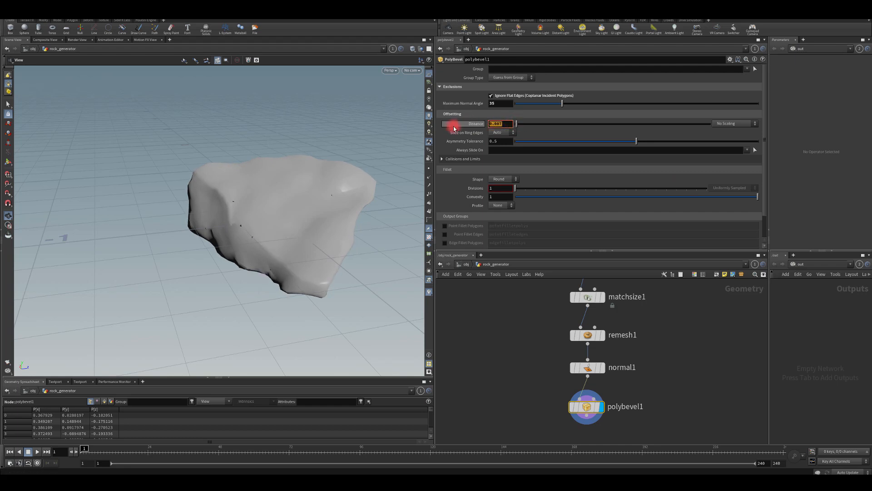
left_click(488, 131)
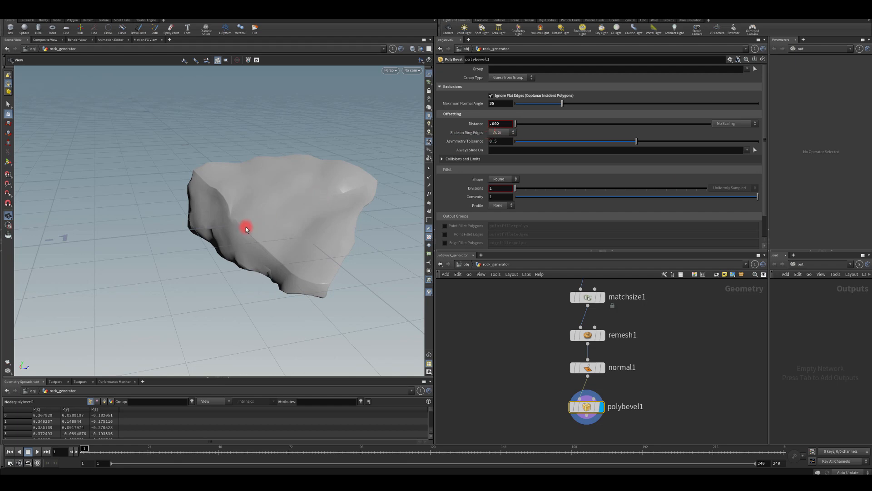
left_click_drag(246, 227, 274, 198)
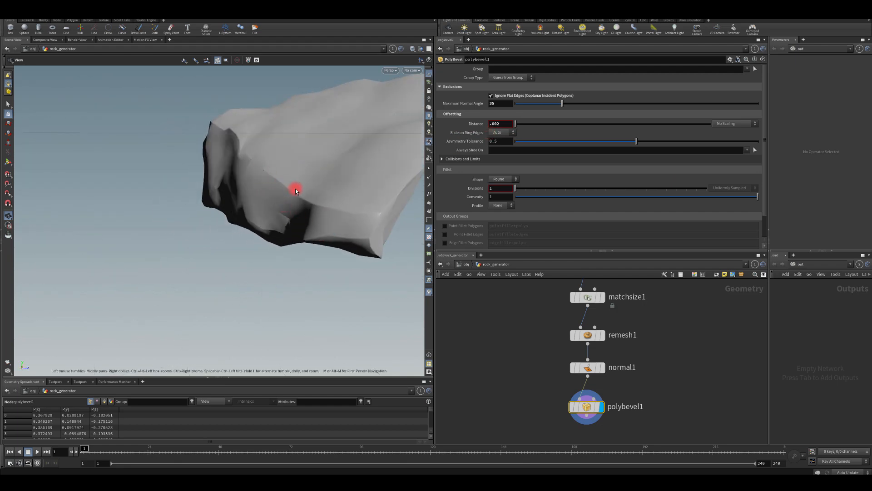
left_click_drag(366, 213, 265, 284)
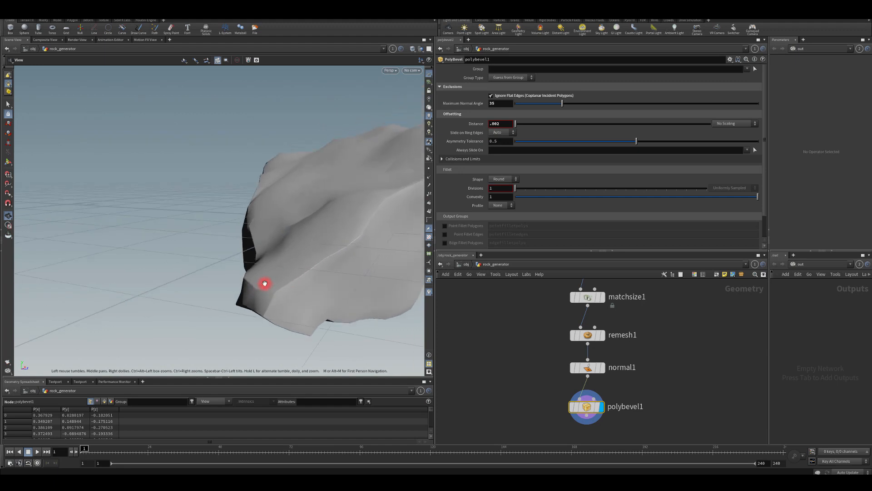
left_click_drag(314, 255, 144, 200)
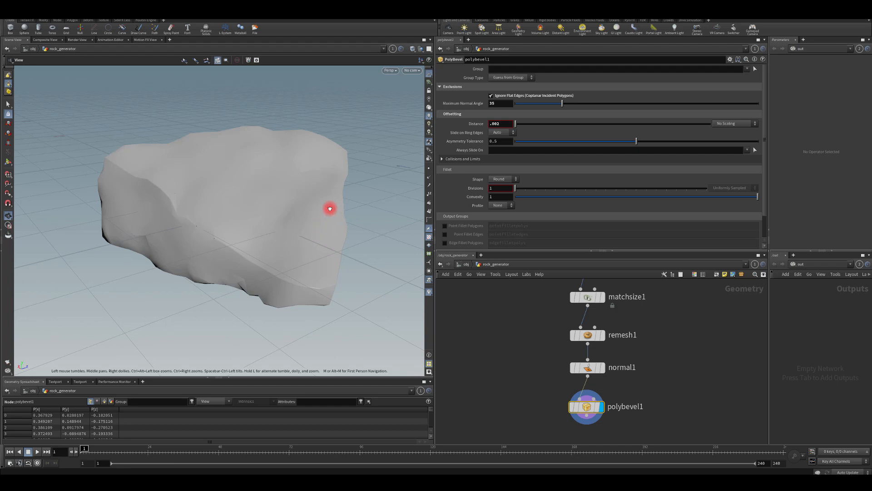
left_click_drag(331, 204, 337, 224)
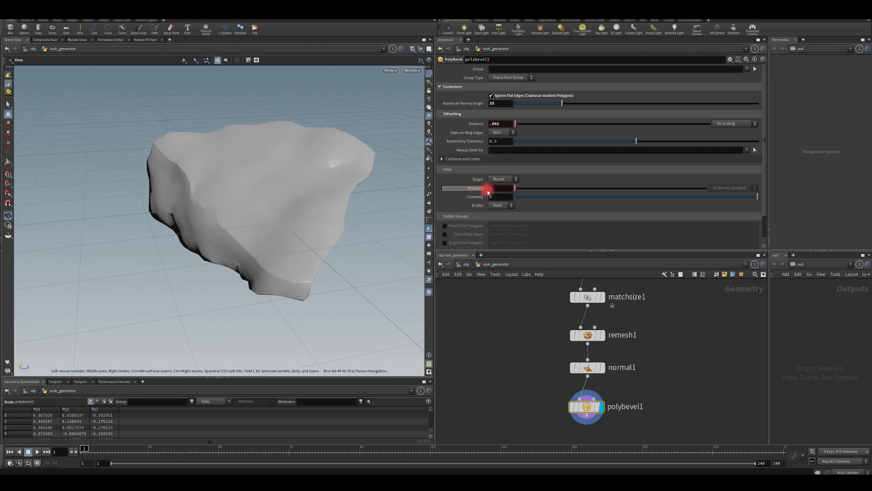
Try 2 fillet Divisions on the PolyBevel.
left_click_drag(508, 188, 463, 186)
type("2")
key("Return")
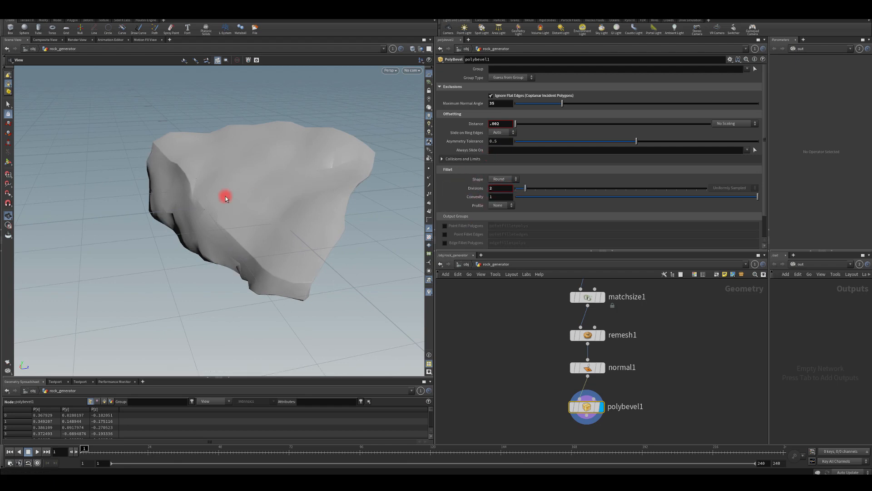
left_click_drag(225, 198, 223, 241)
Change the Single Pass of the foreach_end1 block to 3 and inspect that rock piece.
middle_click_drag(529, 357, 541, 399)
left_click(584, 364)
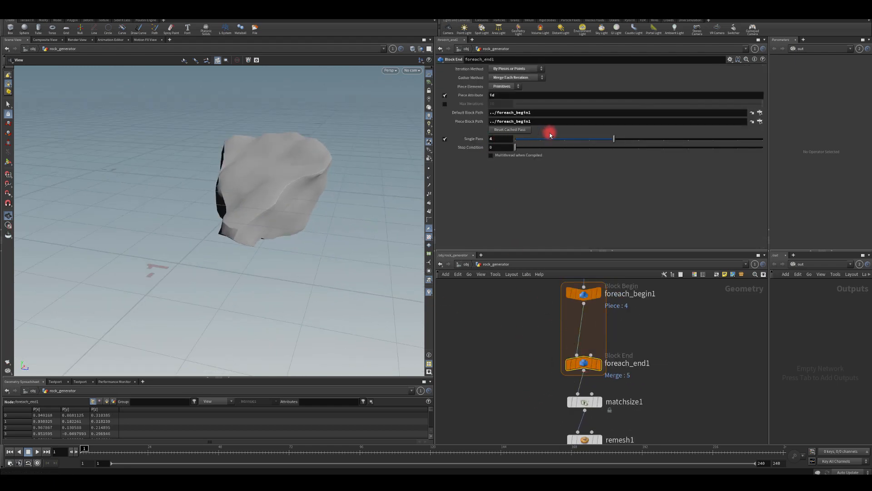
left_click_drag(550, 135, 664, 139)
left_click_drag(286, 187, 337, 200)
mouse_move(596, 138)
left_mouse_down()
mouse_move(570, 138)
mouse_move(583, 144)
left_mouse_up()
left_click_drag(273, 233, 175, 89)
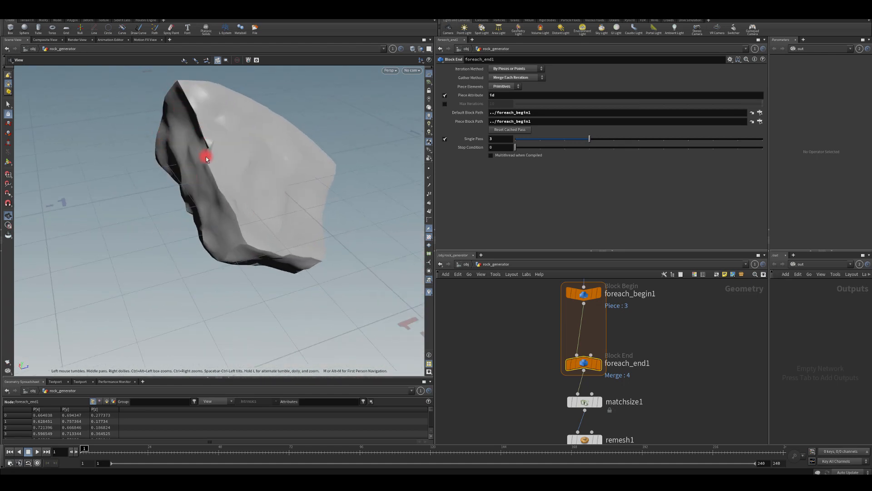
left_click_drag(159, 258, 254, 266)
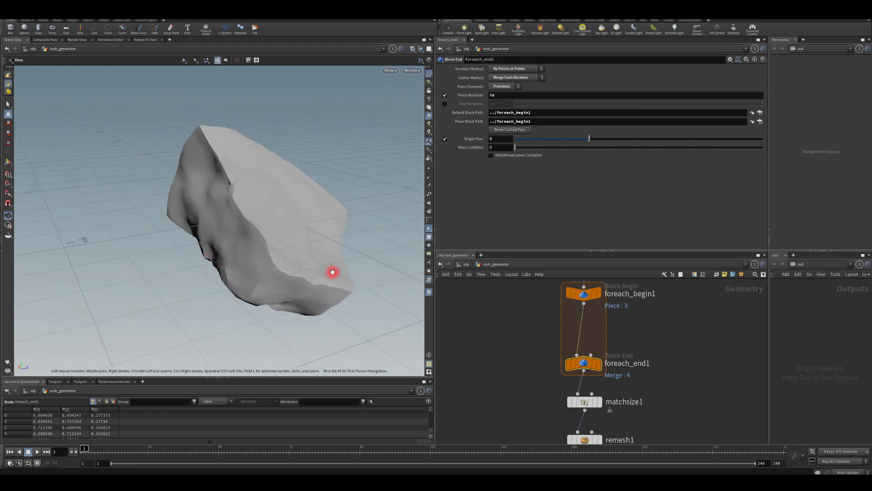
Set the PolyBevel's Maximum Normal Angle to 40 and inspect the rock's dark side.
middle_click_drag(502, 398, 496, 303)
left_click_drag(191, 213, 246, 227)
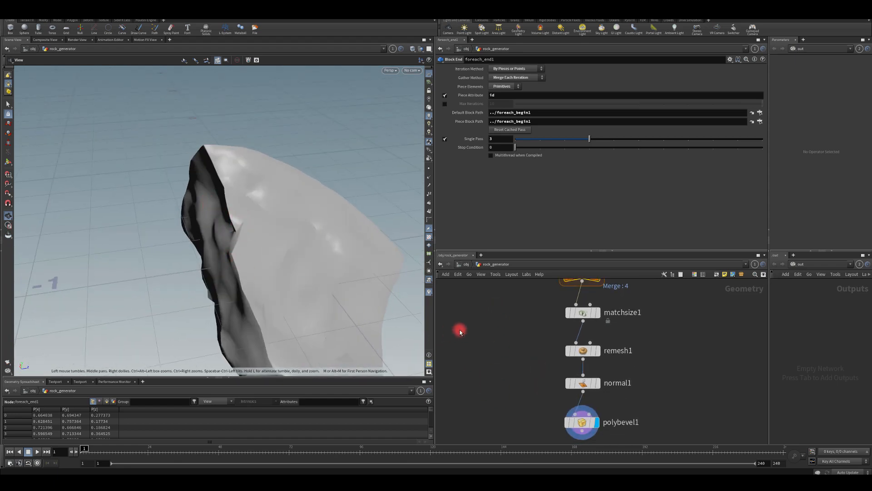
left_click(584, 353)
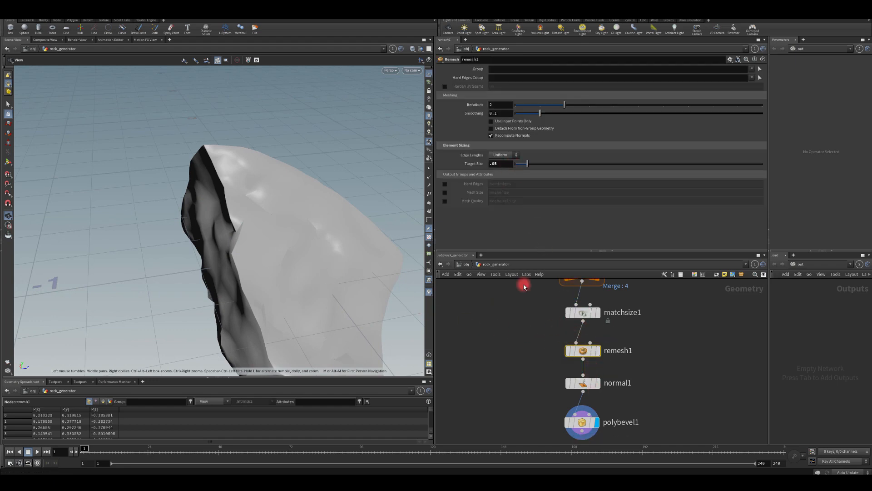
left_click(578, 421)
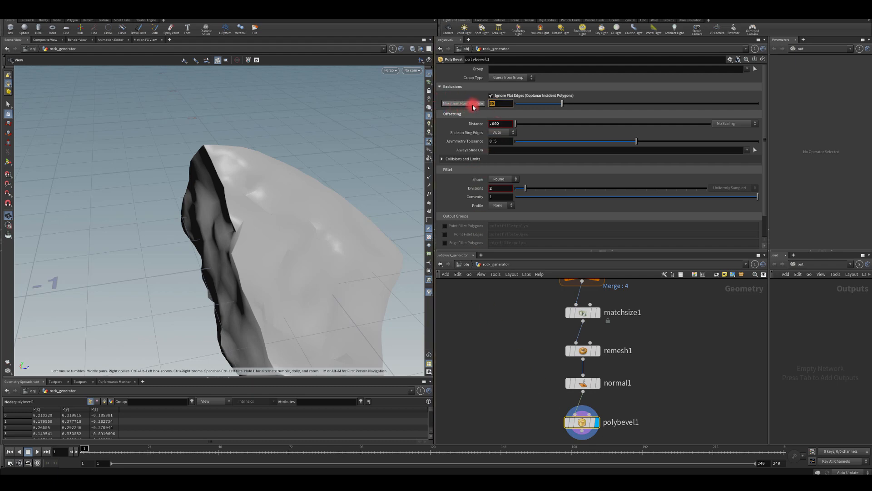
type("40")
key("Return")
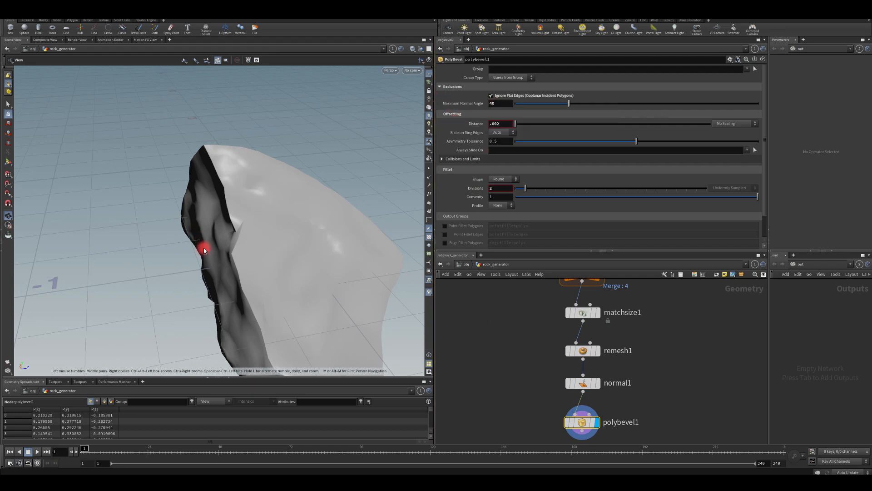
left_click_drag(192, 252, 200, 233)
left_click_drag(345, 360, 318, 255)
Switch the viewport shading to Smooth Wire Shaded and examine the rock's polygon density.
middle_click_drag(522, 335, 521, 348)
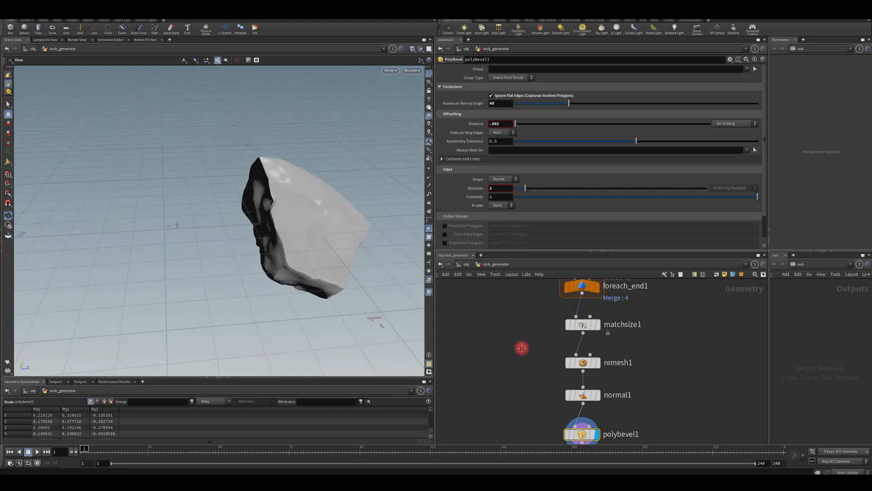
scroll(526, 344, "down", 2)
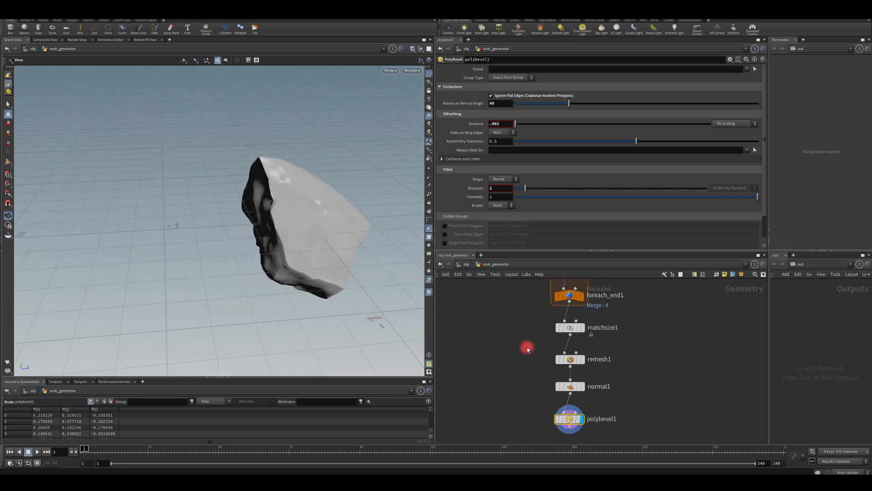
left_click(400, 50)
left_click(437, 134)
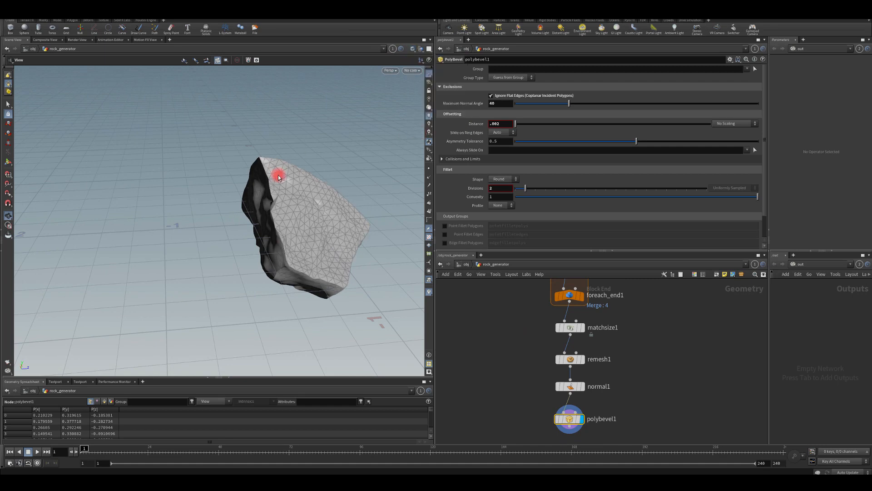
mouse_move(278, 177)
left_mouse_down()
mouse_move(309, 166)
mouse_move(264, 197)
mouse_move(242, 189)
mouse_move(254, 195)
left_mouse_up()
Open the node info of polybevel1 to check its point and polygon counts, and close it.
left_click(553, 427)
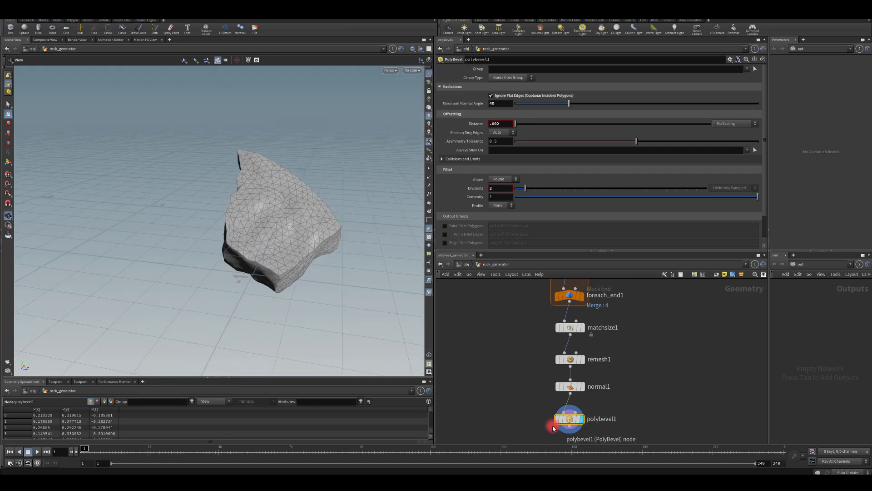
left_click(560, 419)
left_click(548, 419)
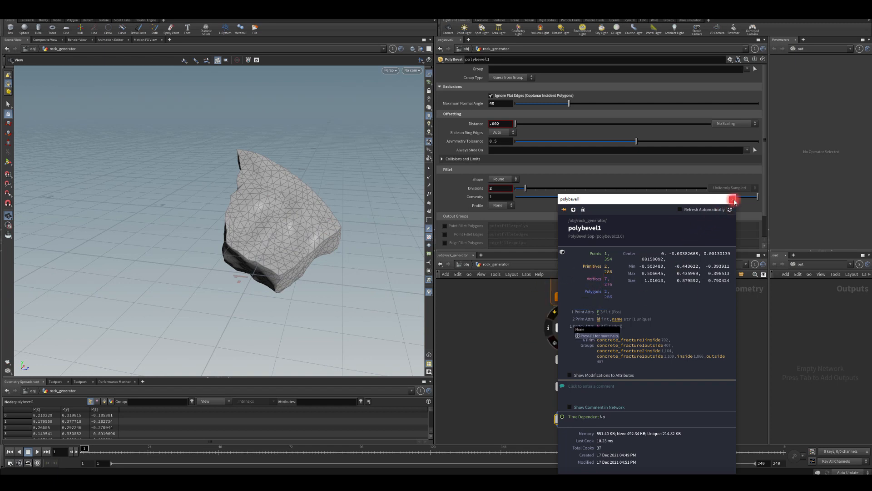
left_click(733, 200)
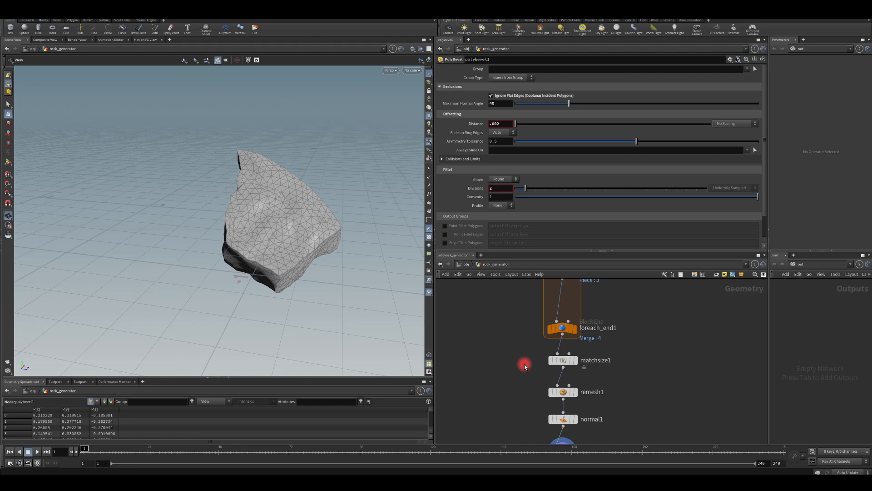
Try Target Sizes of 0.02 and 0.08 on the Remesh node.
middle_click_drag(538, 375, 525, 344)
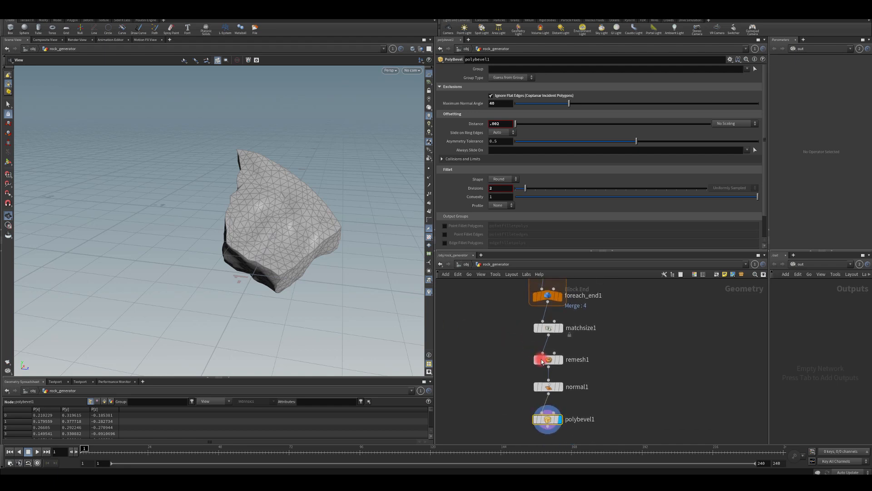
left_click(541, 359)
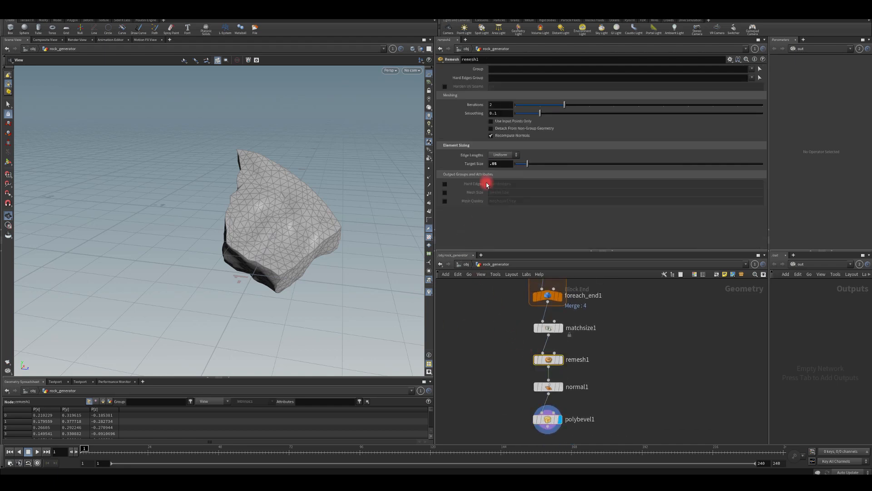
left_click_drag(499, 164, 445, 162)
type(".02")
key("Return")
type(".08")
key("Return")
Set the Remesh node's Target Size to 0.1 and inspect the coarser mesh up close.
type(".1")
key("Return")
left_click_drag(285, 184, 312, 203)
right_click_drag(312, 203, 313, 179)
left_click_drag(314, 180, 321, 296)
right_click_drag(321, 296, 325, 229)
left_click_drag(326, 230, 380, 249)
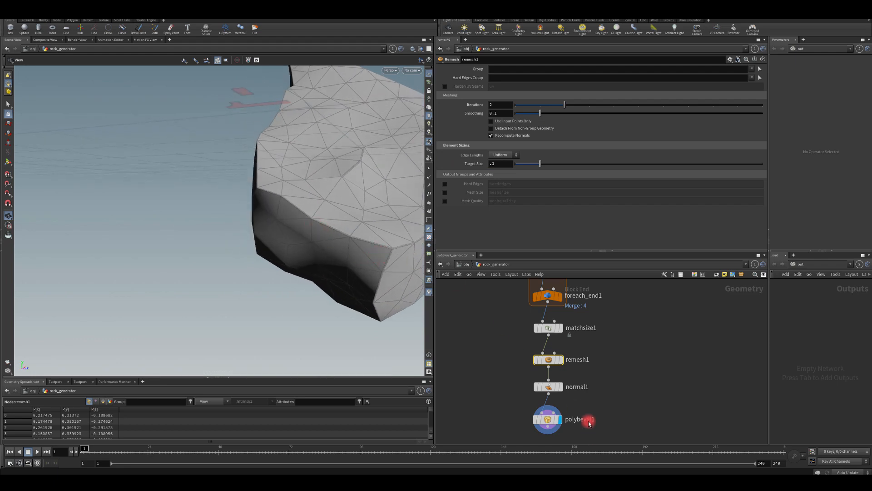
Set the PolyBevel's fillet Divisions to 1 and review the whole rock.
left_click(549, 420)
left_click(495, 187)
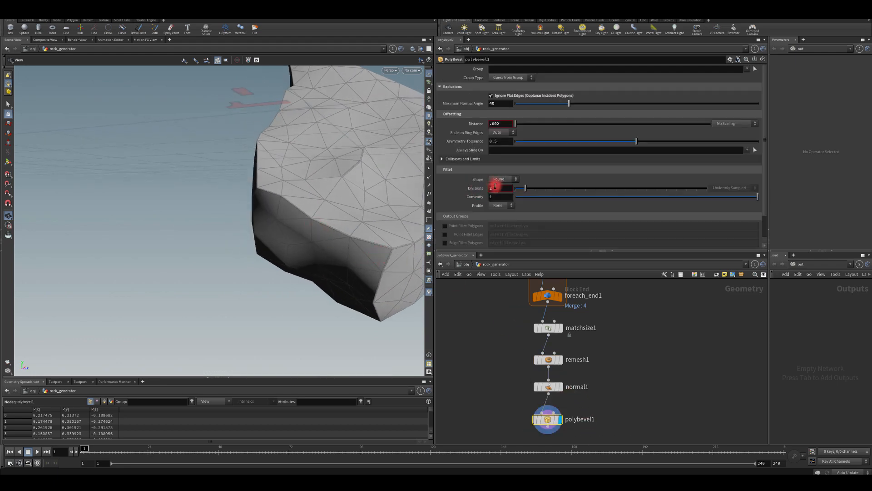
type("1")
key("Return")
right_click_drag(311, 171, 321, 300)
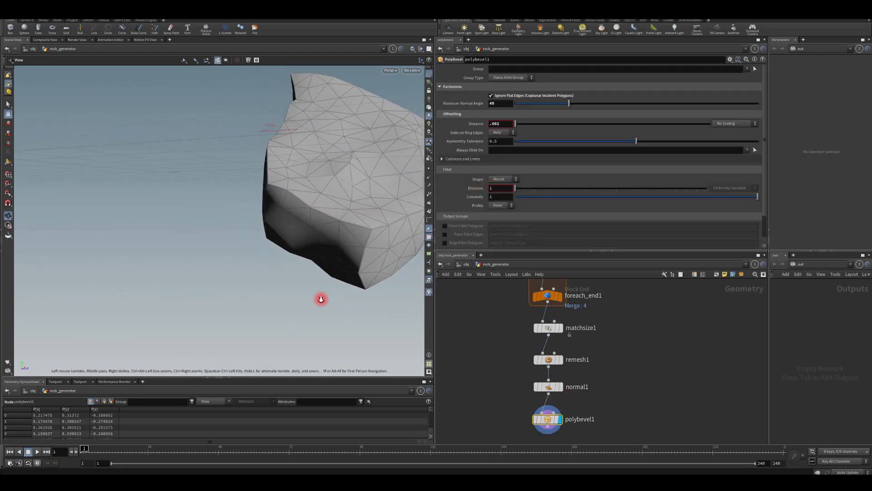
left_click_drag(322, 299, 300, 190)
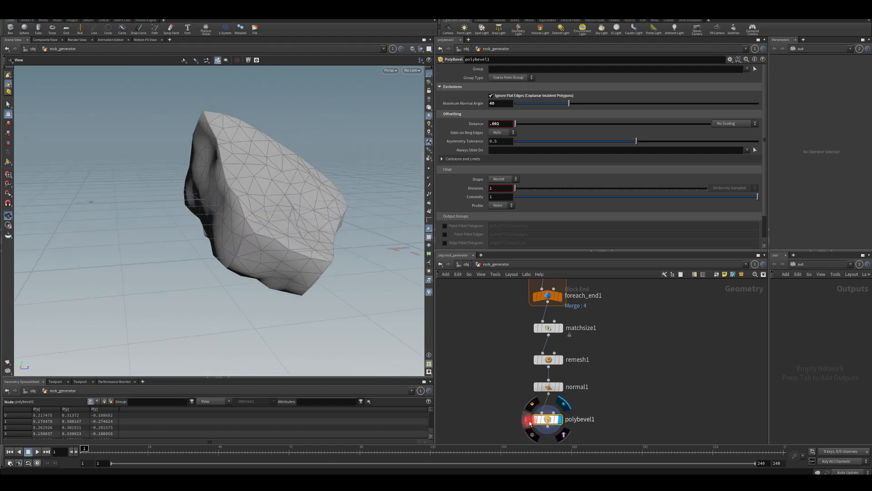
Recheck the geometry counts in the node info of polybevel1, close it and view the rock from another side.
left_click(530, 421)
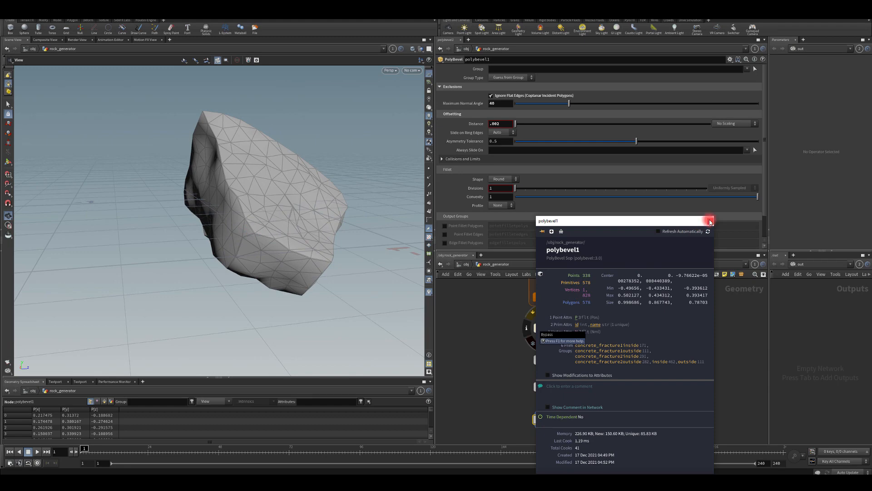
left_click(711, 221)
left_click_drag(159, 183, 422, 310)
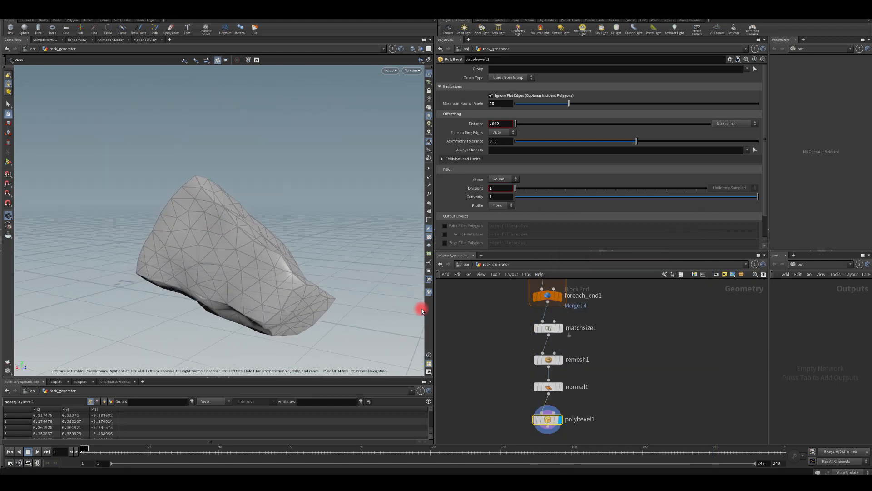
Switch the viewport shading back to Smooth Shaded and inspect the rock from a distance.
left_click(412, 48)
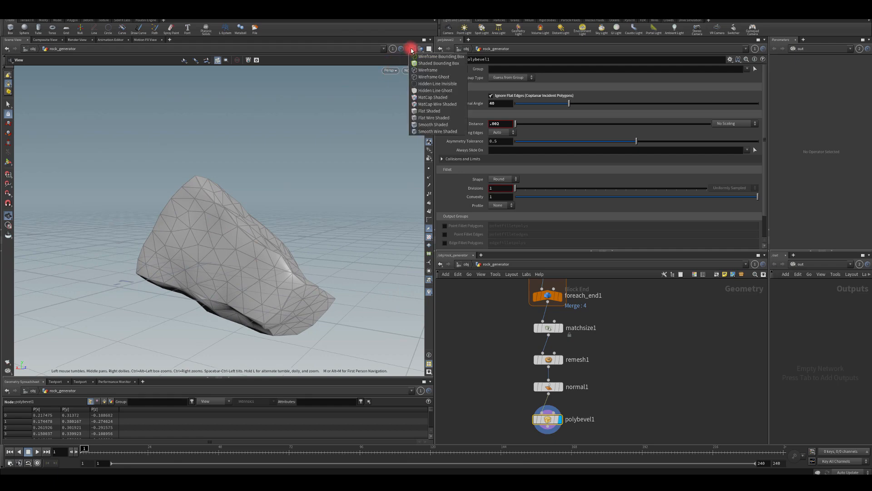
left_click(438, 120)
mouse_move(337, 160)
left_mouse_down()
mouse_move(300, 214)
mouse_move(236, 217)
mouse_move(257, 253)
mouse_move(136, 269)
mouse_move(173, 238)
mouse_move(219, 229)
mouse_move(221, 239)
left_mouse_up()
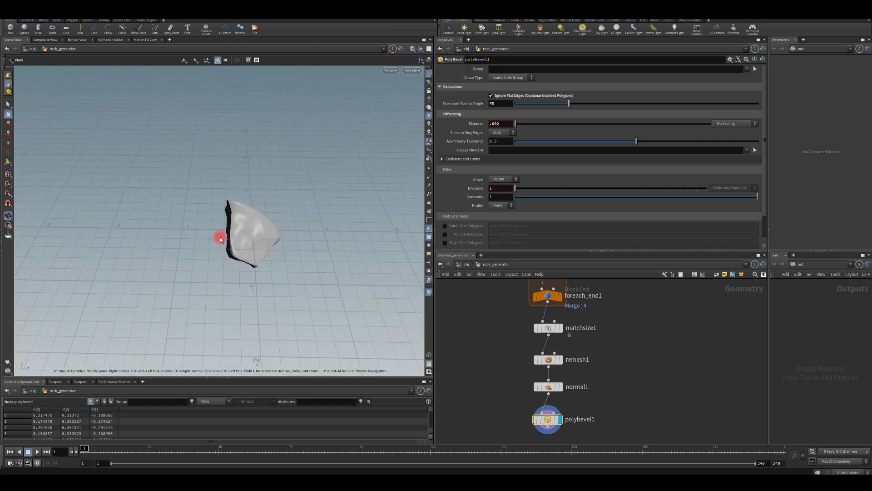
left_click_drag(145, 218, 277, 229)
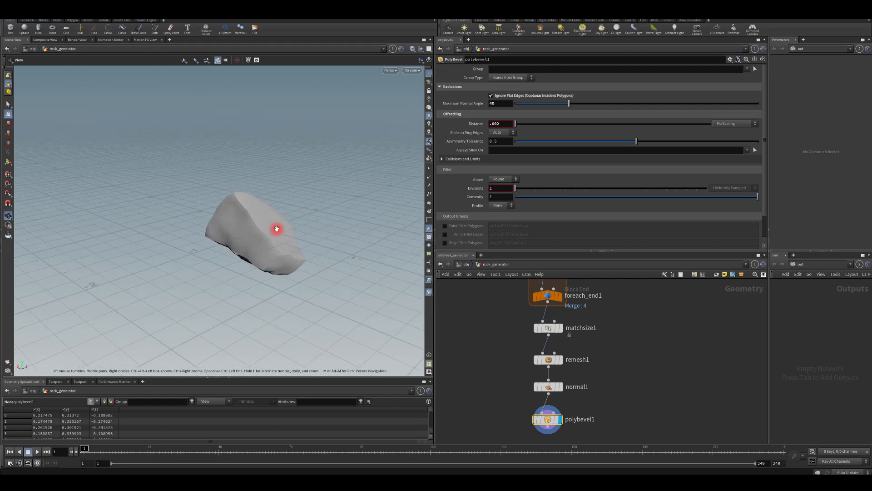
Try Single Pass 8 on the foreach_end1 block, inspect the resulting rock, and settle on Single Pass 6.
middle_click_drag(495, 281, 511, 378)
middle_click_drag(514, 330, 502, 346)
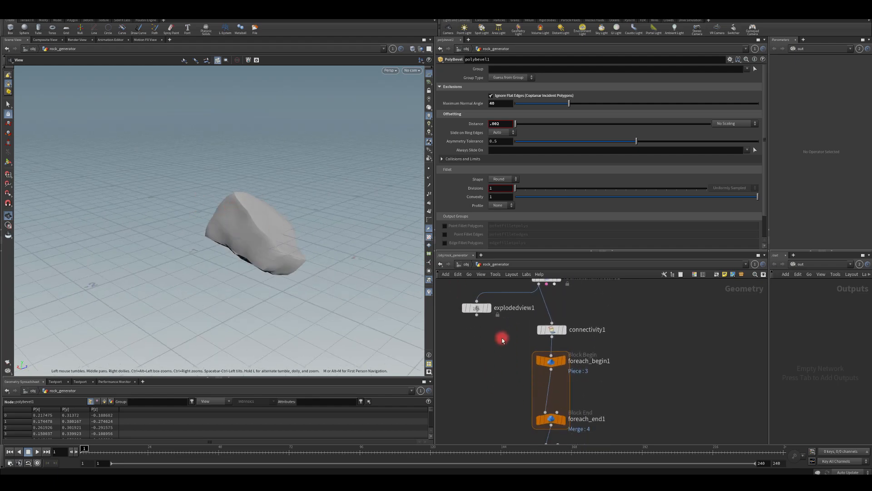
middle_click_drag(527, 427, 529, 390)
left_click_drag(554, 385, 555, 386)
left_click(526, 193)
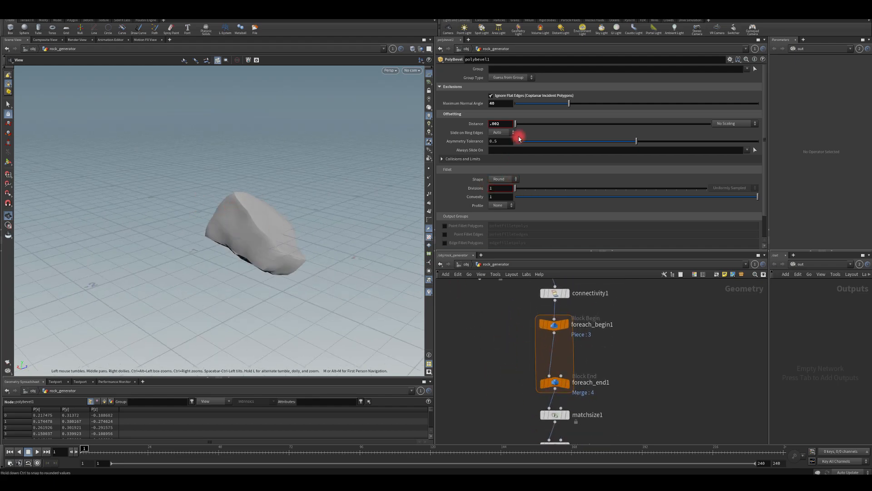
left_click(555, 380)
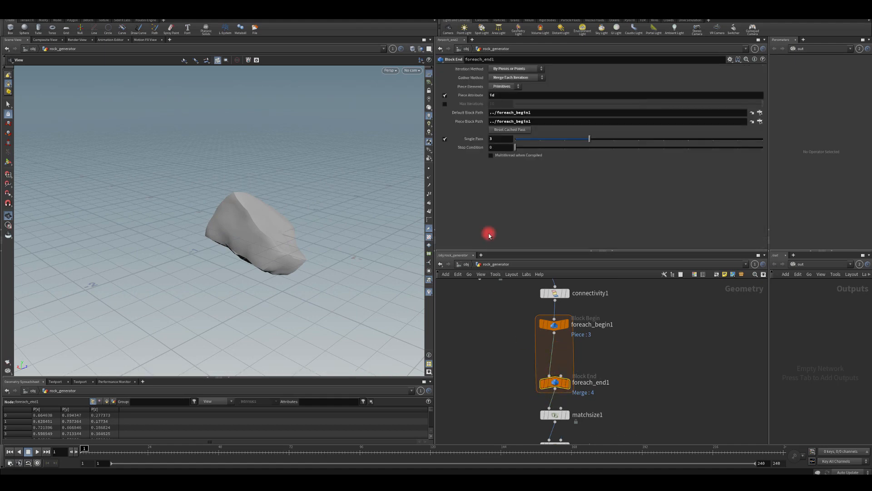
left_click_drag(610, 140, 713, 138)
left_click_drag(325, 271, 223, 273)
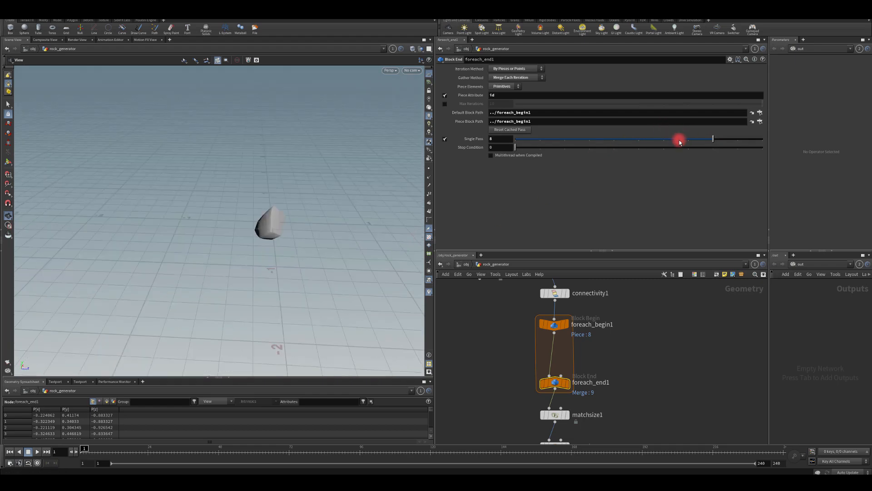
left_click_drag(680, 140, 656, 140)
left_click_drag(339, 261, 457, 360)
Add a Transform node below polybevel1, connected to its output.
middle_click_drag(486, 411, 491, 255)
left_click_drag(558, 391, 559, 396)
key("Tab")
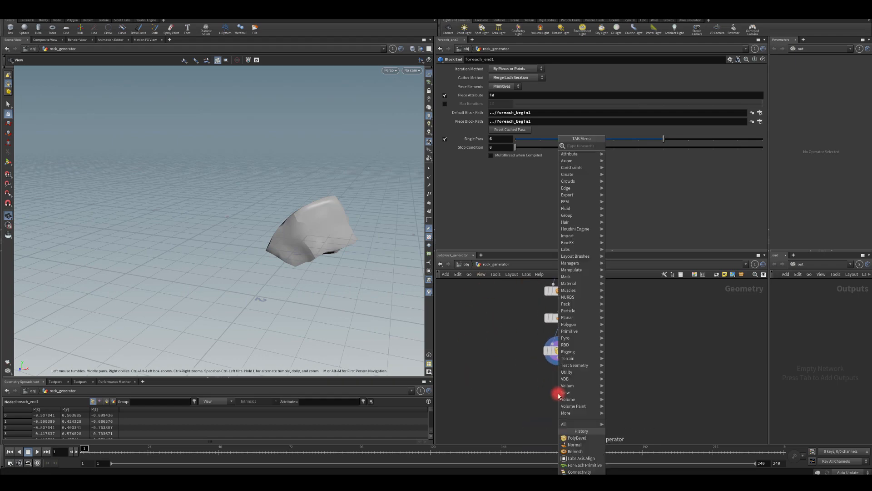
type("tras")
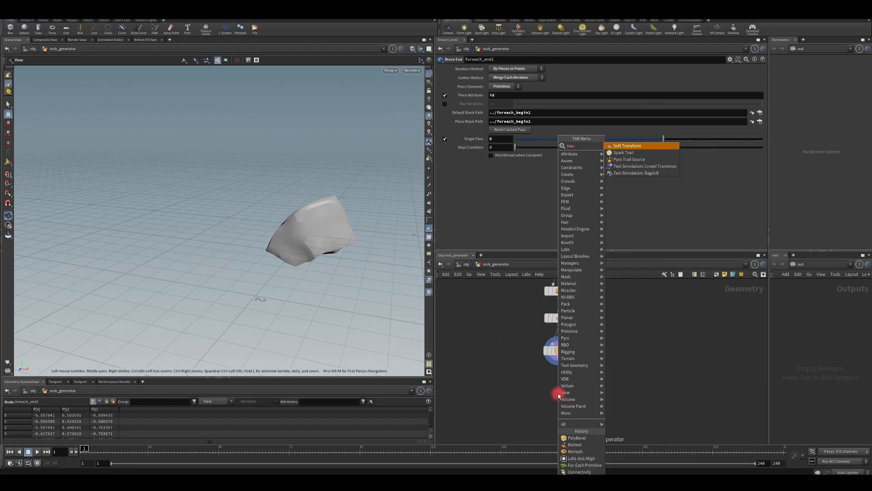
key("BackSpace")
key("BackSpace")
key("Down")
key("Down")
key("Return")
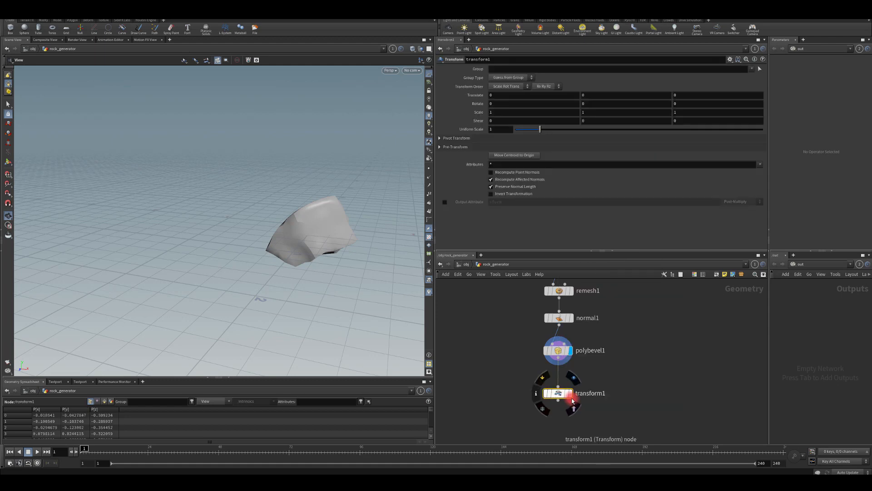
Rename the new Transform node as transform1_game_engine_scale.
double_click(607, 394)
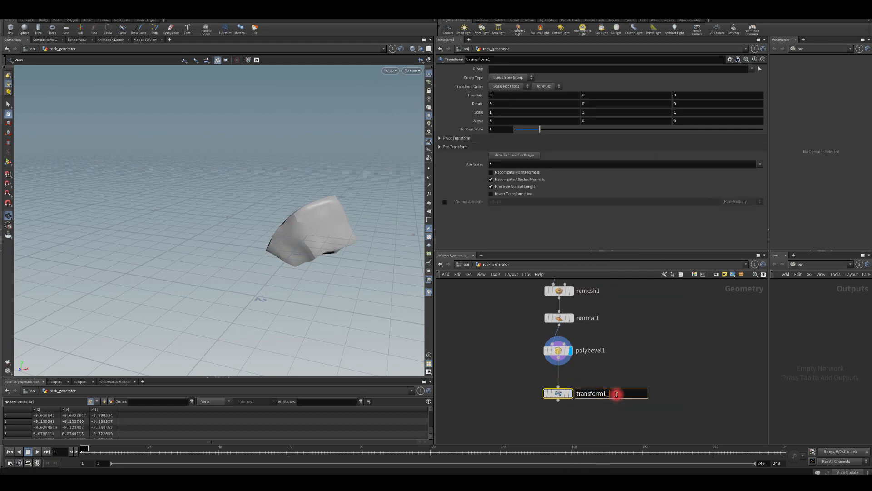
type("_game_engine_scale")
key("Return")
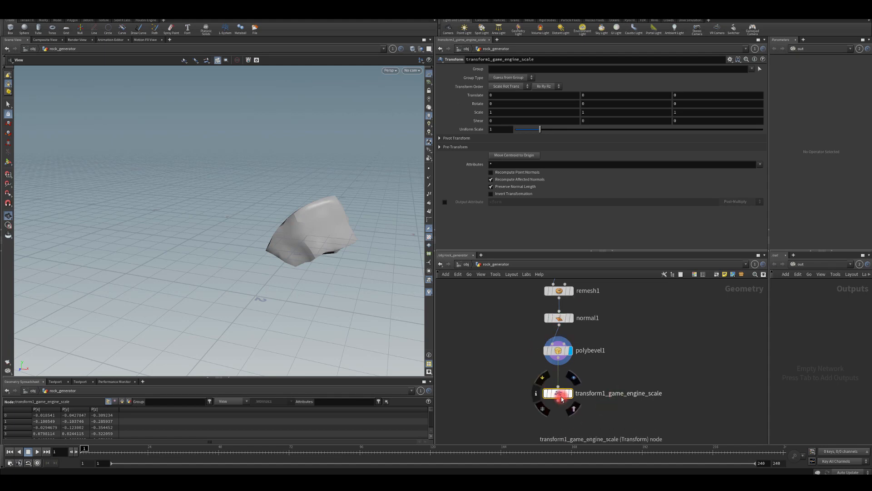
Display the renamed Transform node's output, set its Uniform Scale to 50 and frame the enlarged rock.
left_click(500, 129)
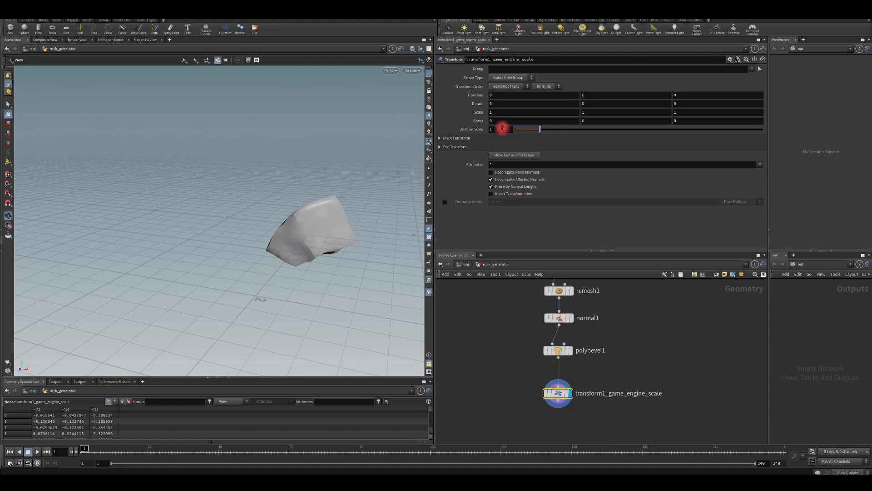
type("50")
key("Return")
key("space+g")
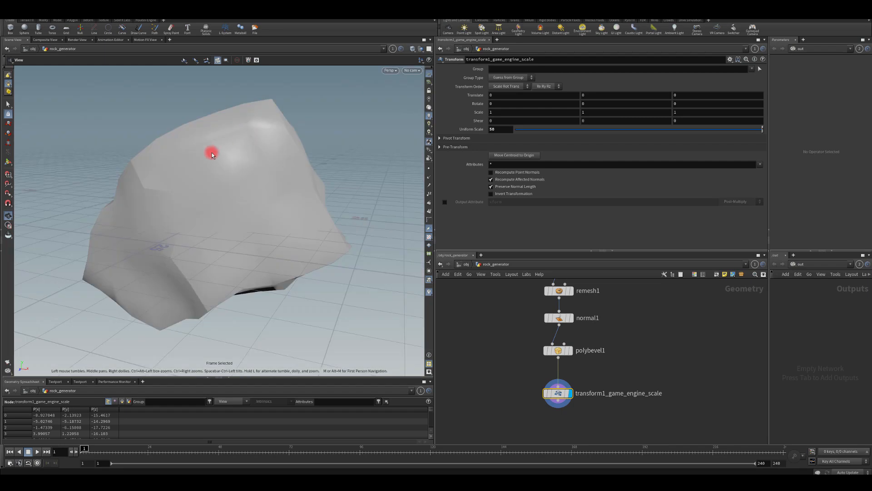
Examine the scaled rock's shape and shading from all sides, including above and below the grid.
right_click_drag(226, 142, 218, 191)
left_click_drag(218, 191, 293, 182)
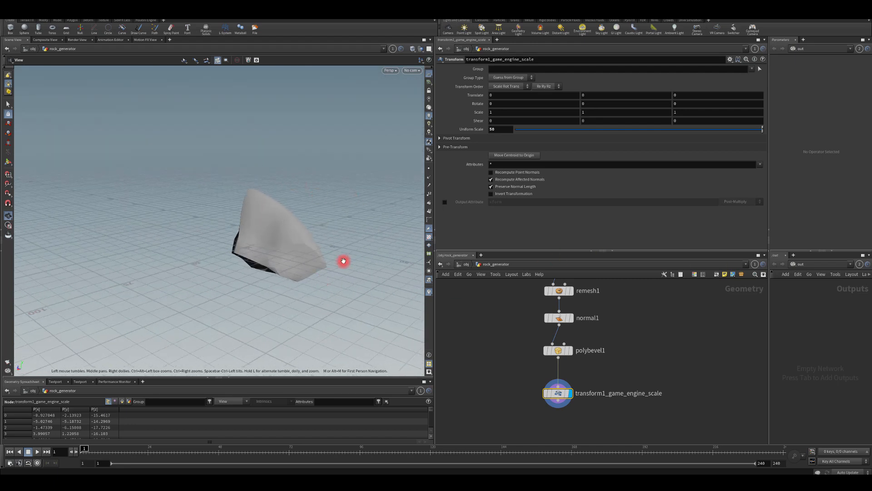
left_click_drag(344, 261, 295, 269)
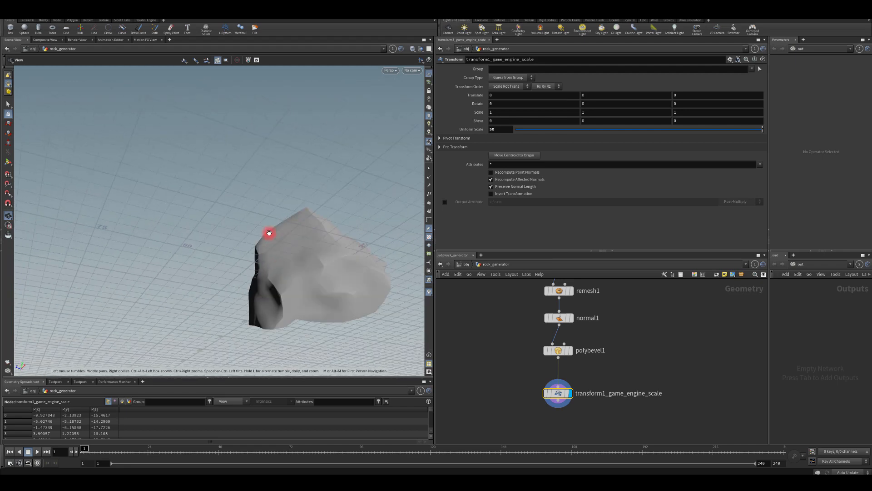
left_click_drag(269, 233, 199, 234)
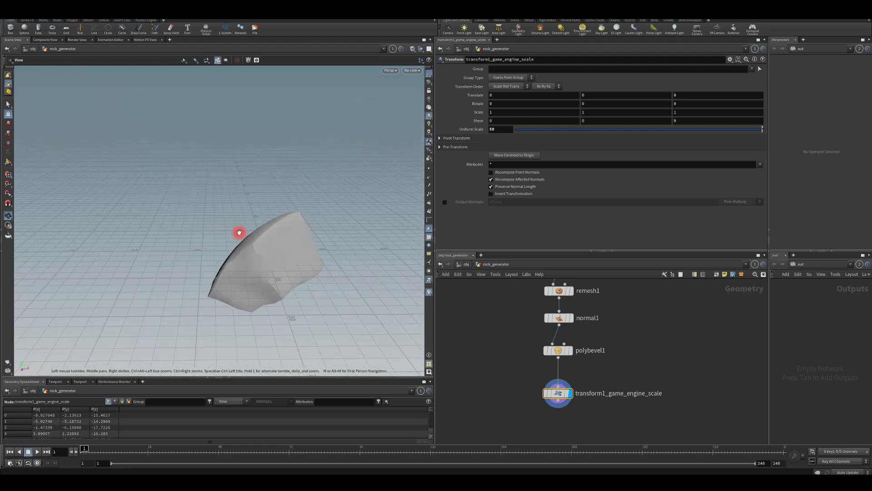
left_click_drag(239, 232, 227, 156)
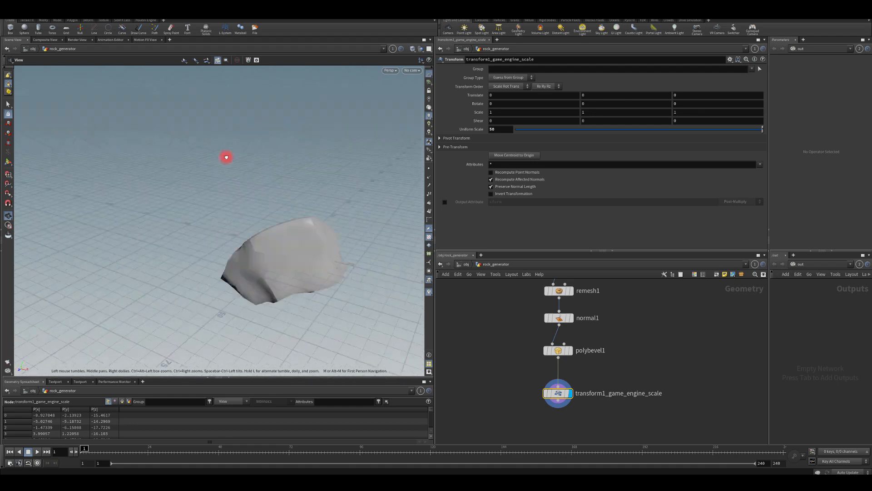
left_click_drag(342, 276, 270, 264)
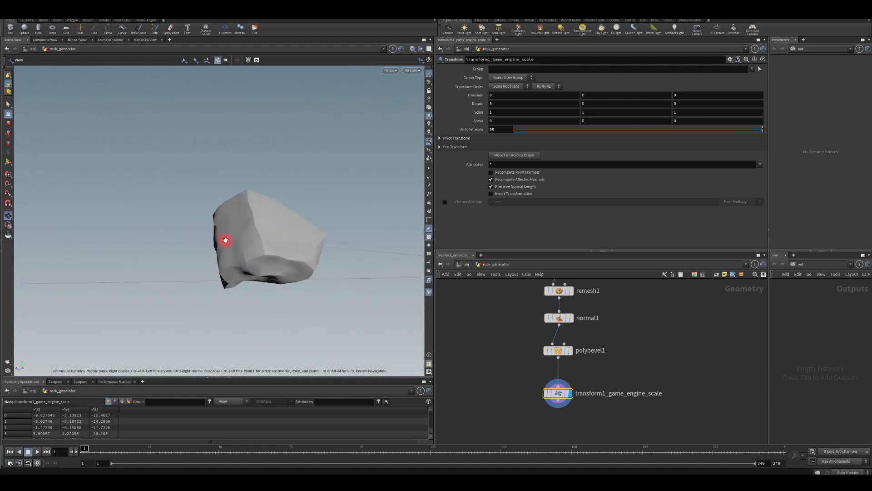
left_click_drag(225, 240, 269, 264)
left_click_drag(173, 239, 282, 224)
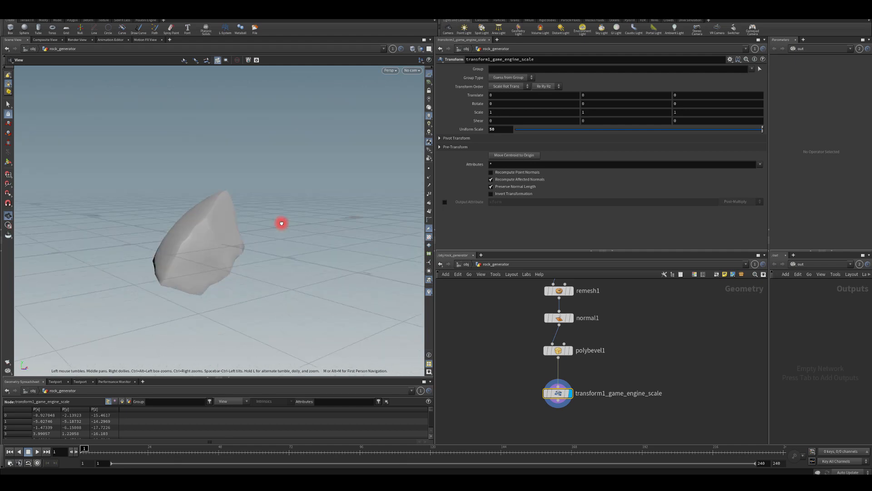
left_click_drag(187, 221, 232, 245)
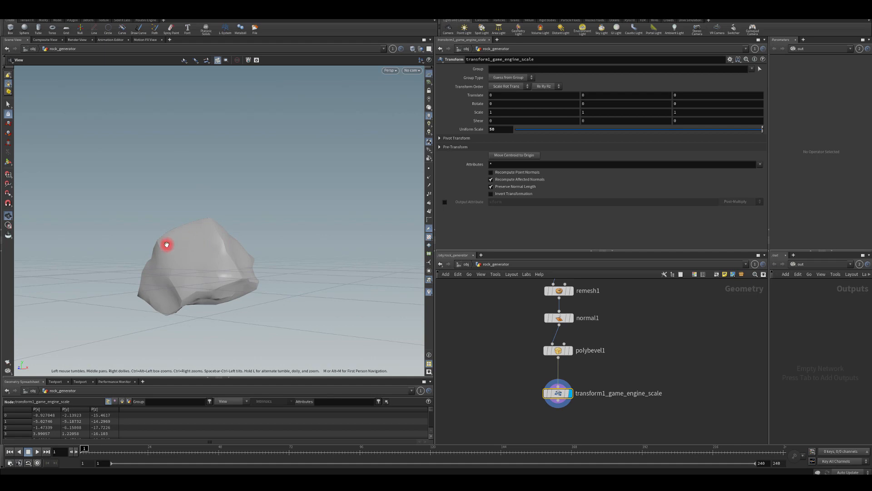
left_click_drag(167, 244, 222, 241)
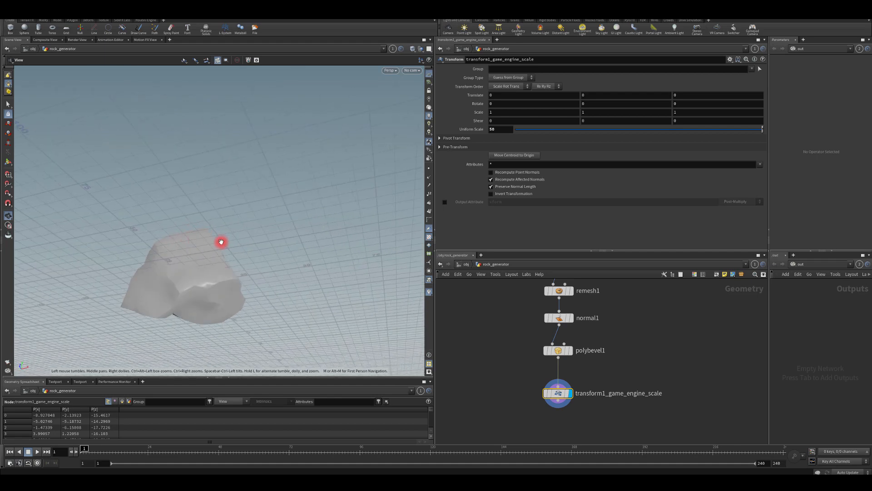